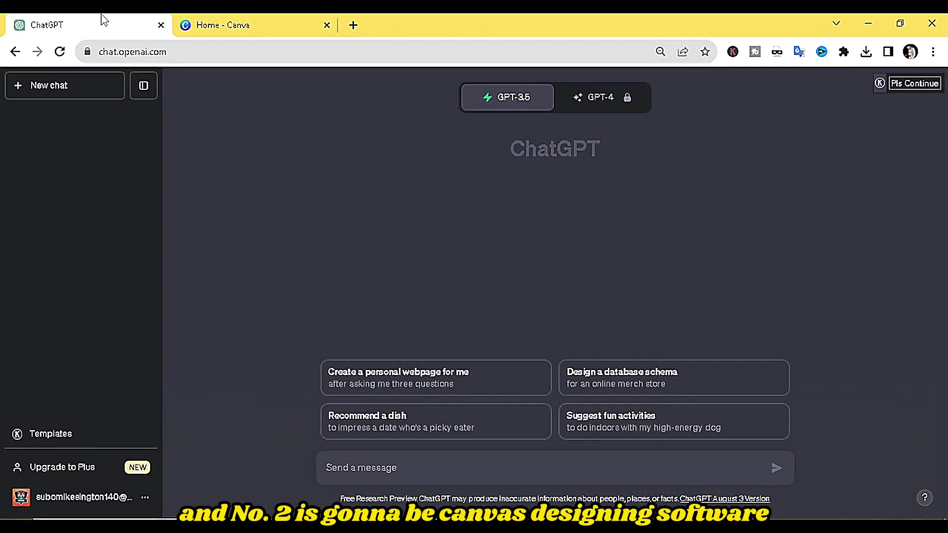
Step: Point out the Canva home tab and the chat.openai.com address, then return to the chat
{"action": "left_click", "coordinate": [277, 22]}
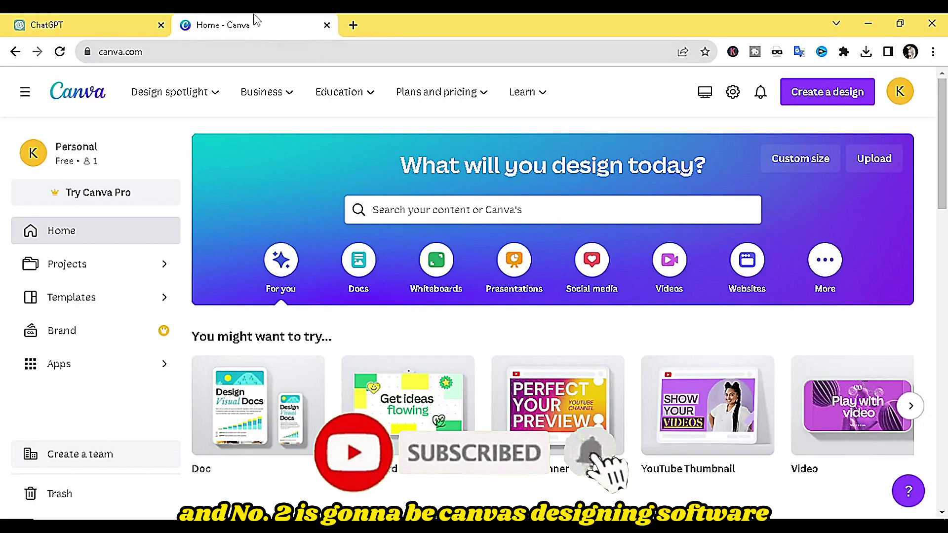
{"action": "left_click", "coordinate": [78, 23]}
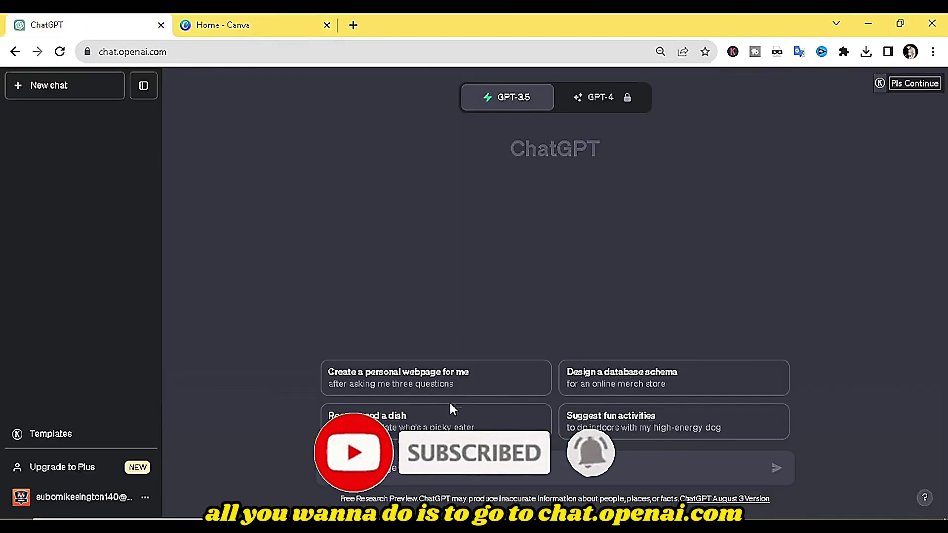
{"action": "left_click", "coordinate": [168, 52]}
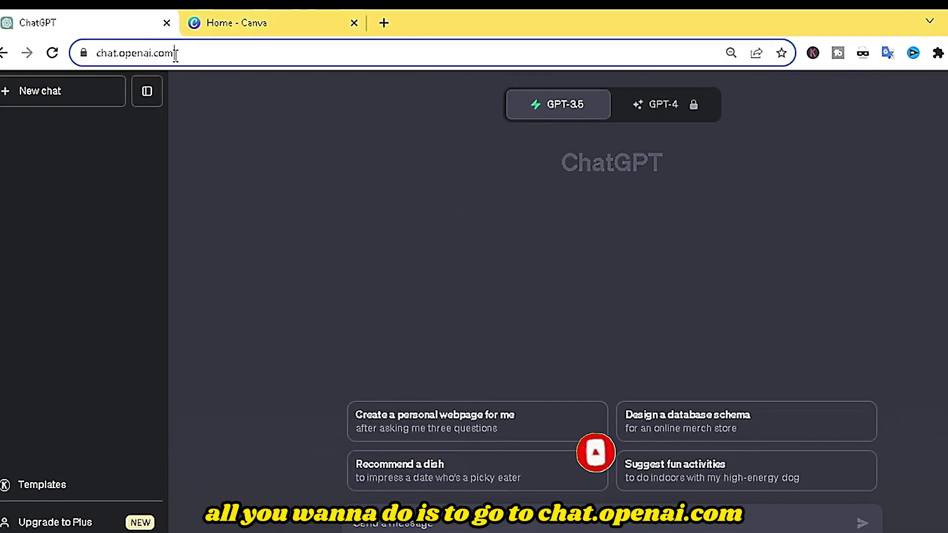
{"action": "left_click_drag", "start_coordinate": [174, 53], "coordinate": [96, 53]}
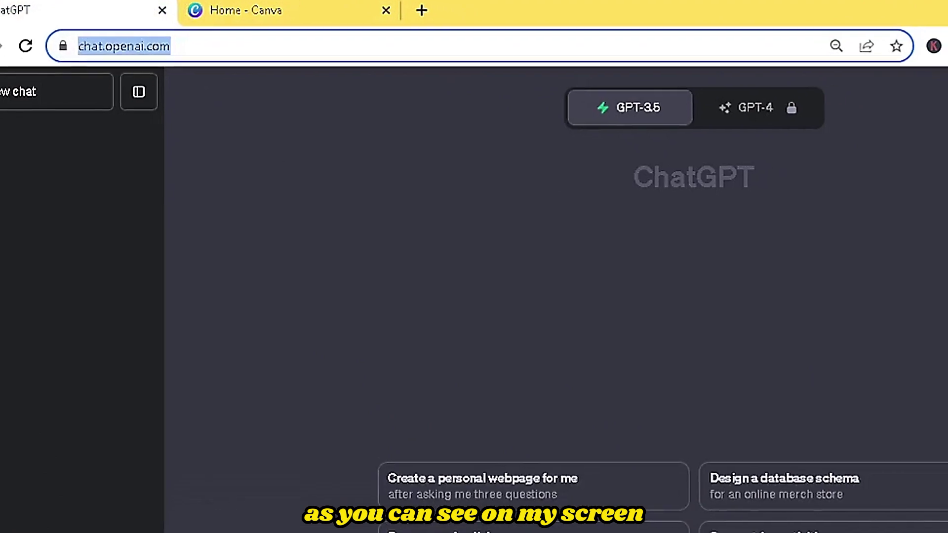
{"action": "left_click", "coordinate": [472, 532]}
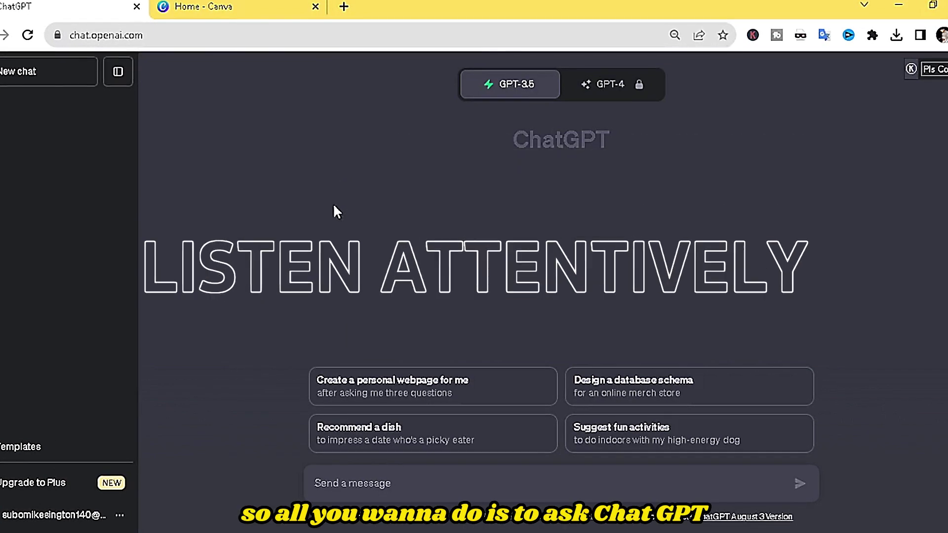
Step: Ask ChatGPT for a clothing-business description, motto and logo design suggestion
{"action": "left_click", "coordinate": [375, 489]}
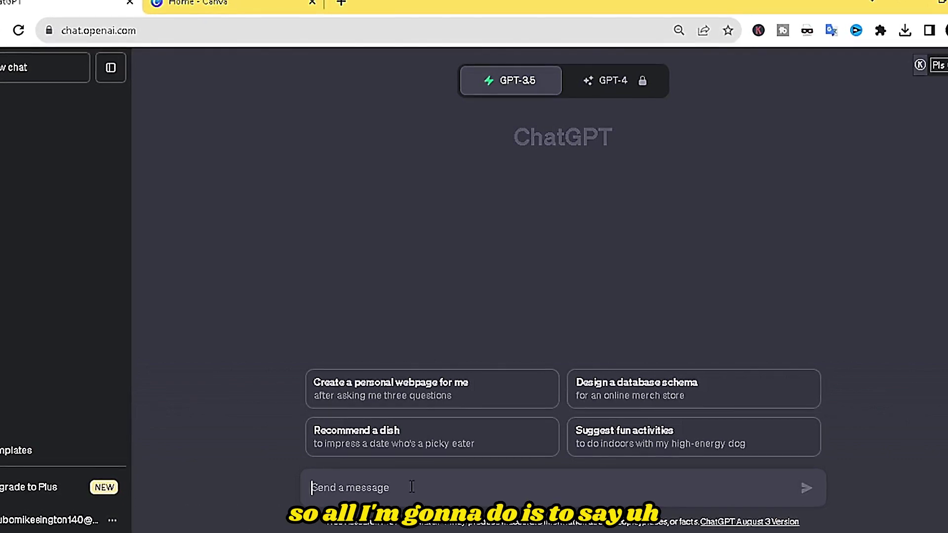
{"action": "type", "text": "i want"}
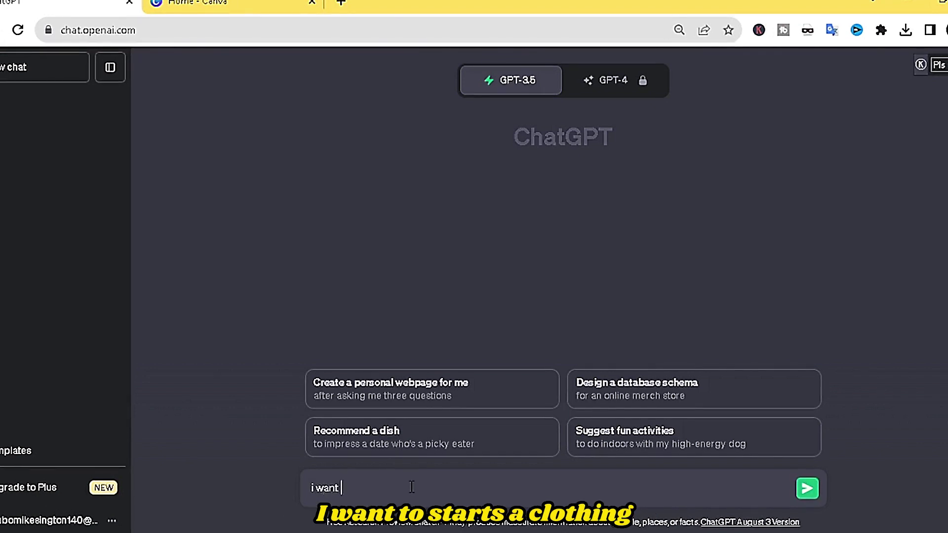
{"action": "type", "text": " to start a"}
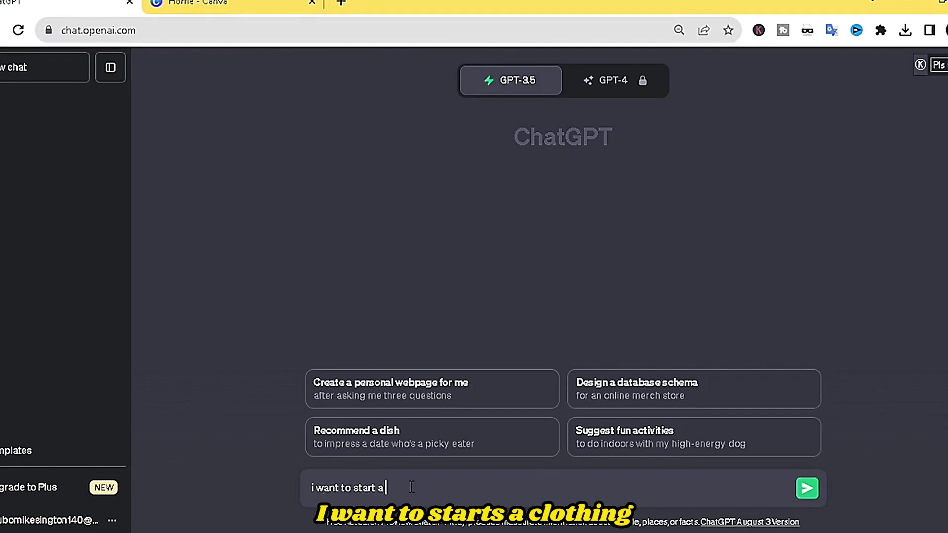
{"action": "type", "text": " clo"}
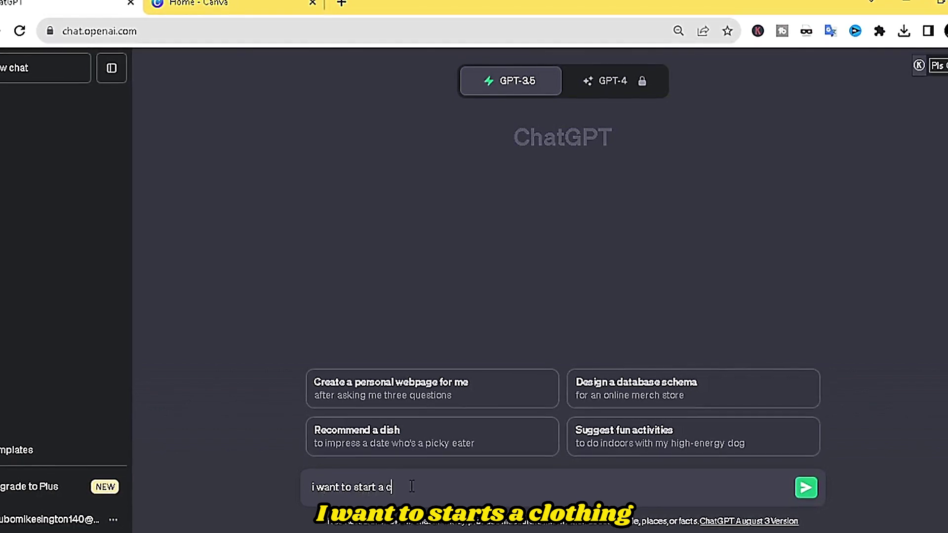
{"action": "type", "text": "thing bu"}
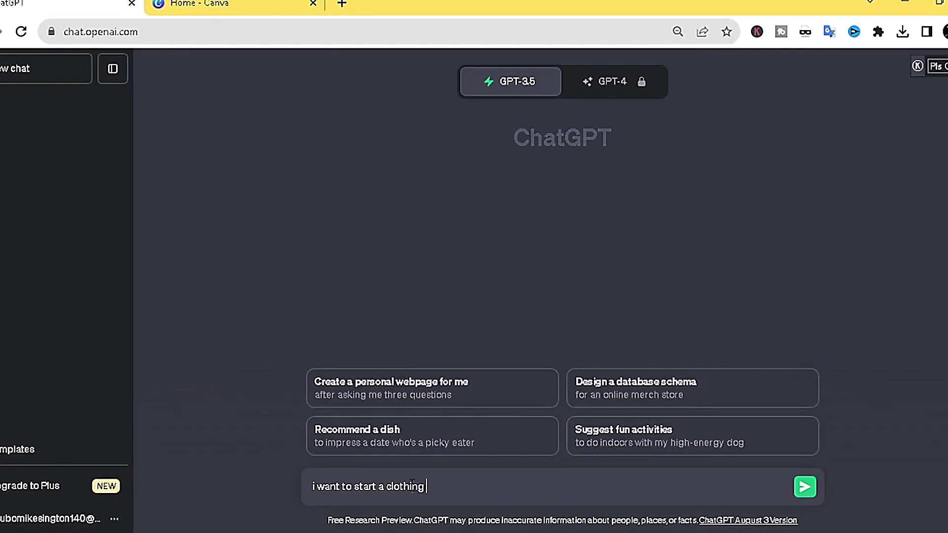
{"action": "type", "text": "sibn"}
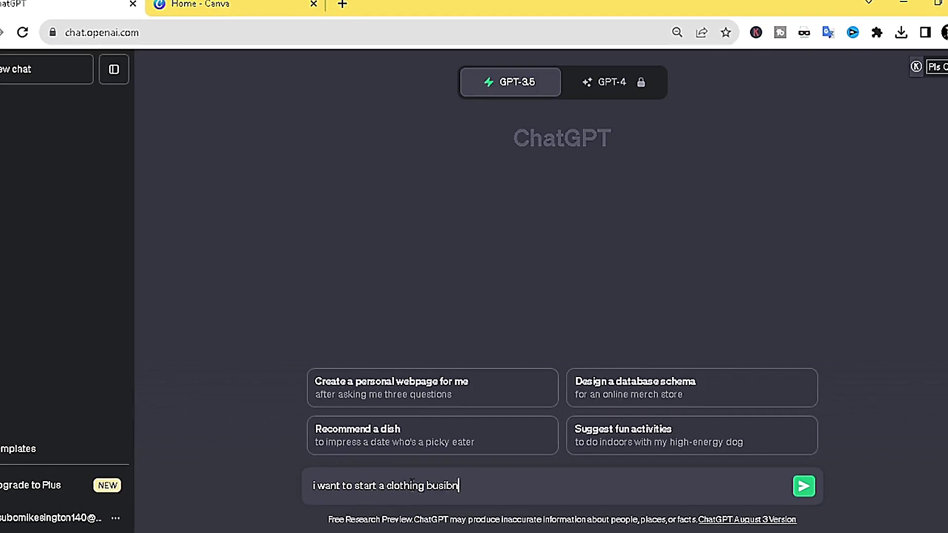
{"action": "type", "text": "ness , please"}
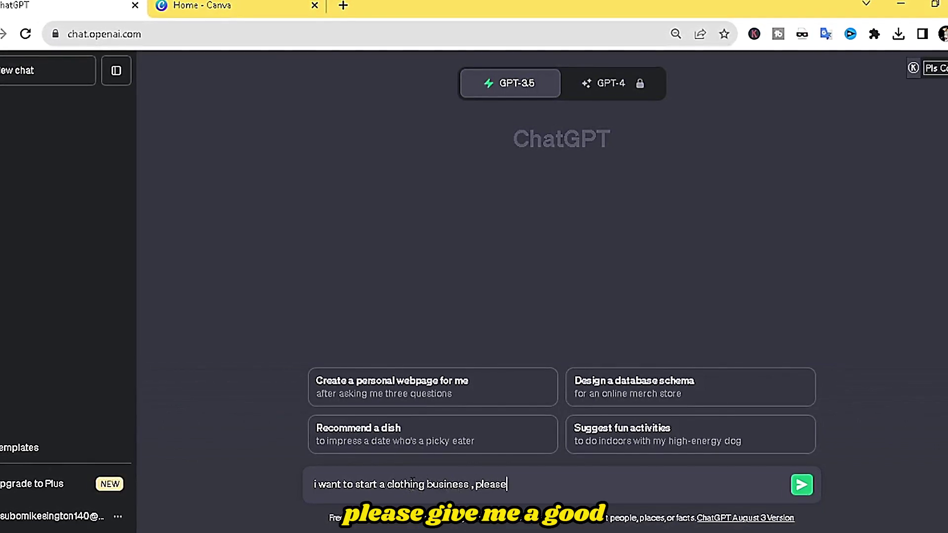
{"action": "type", "text": " a goo"}
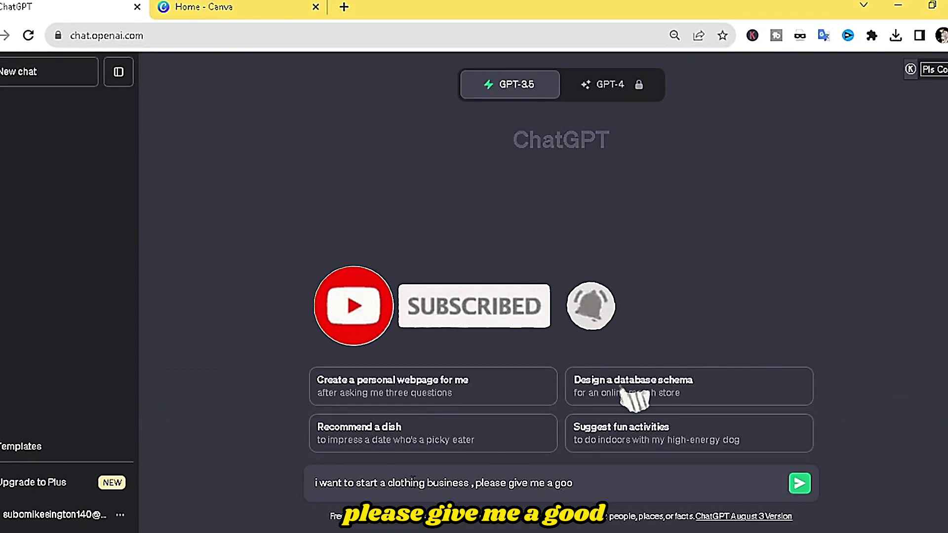
{"action": "type", "text": "d descrip"}
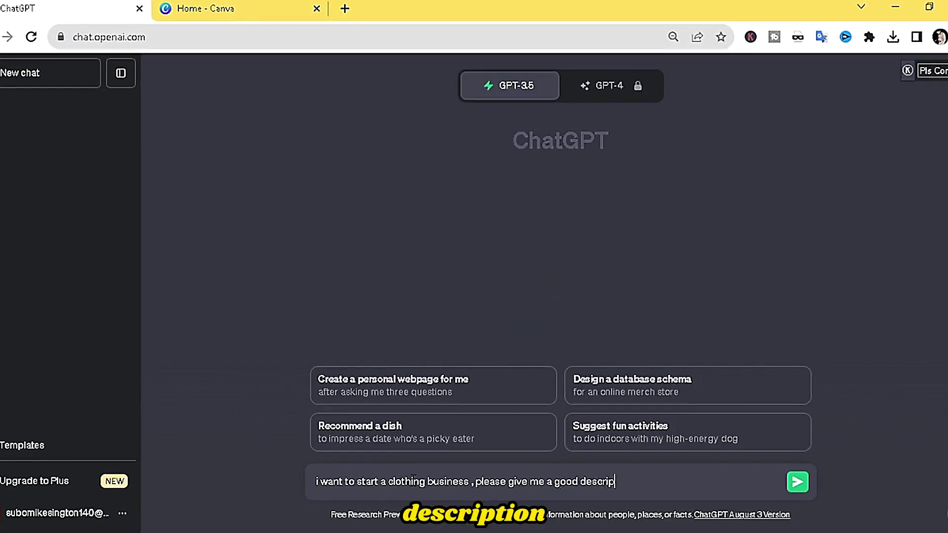
{"action": "type", "text": "tion for "}
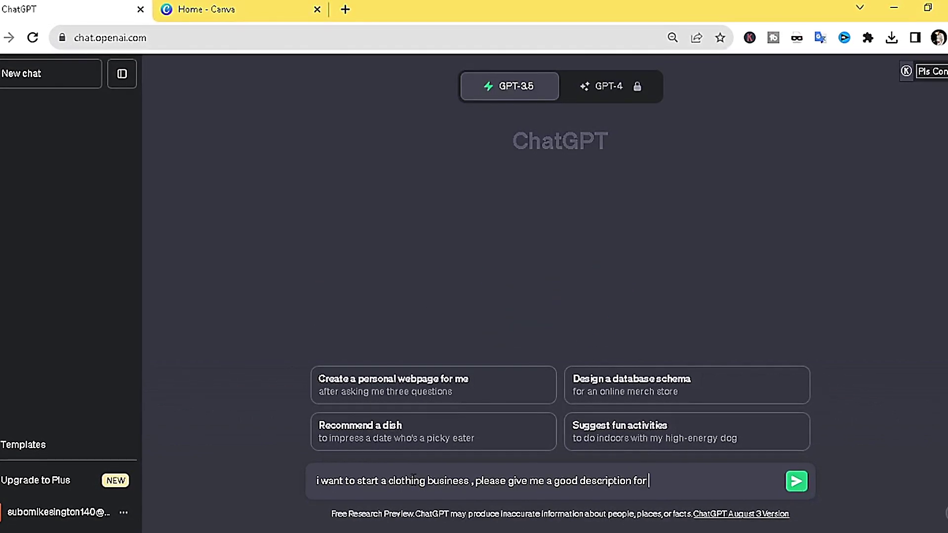
{"action": "type", "text": "my business and a good"}
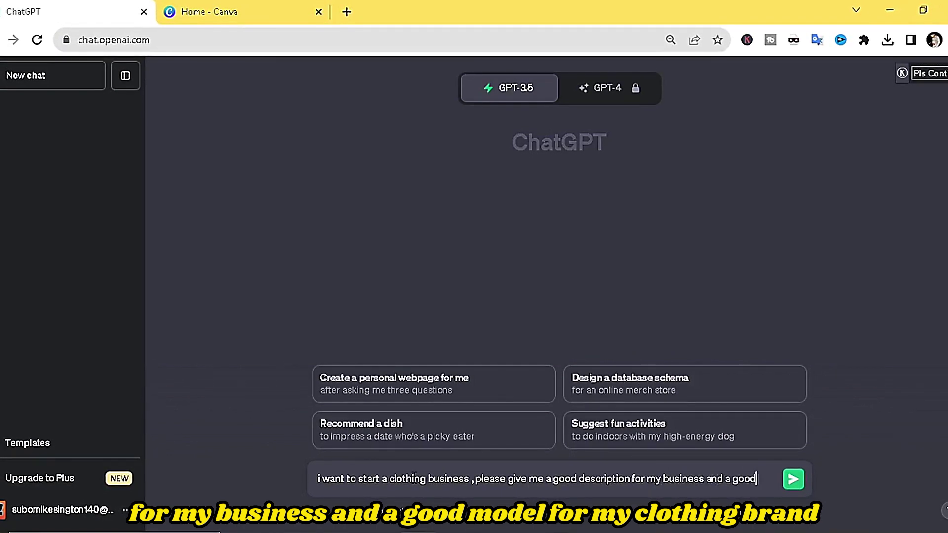
{"action": "type", "text": "o for my"}
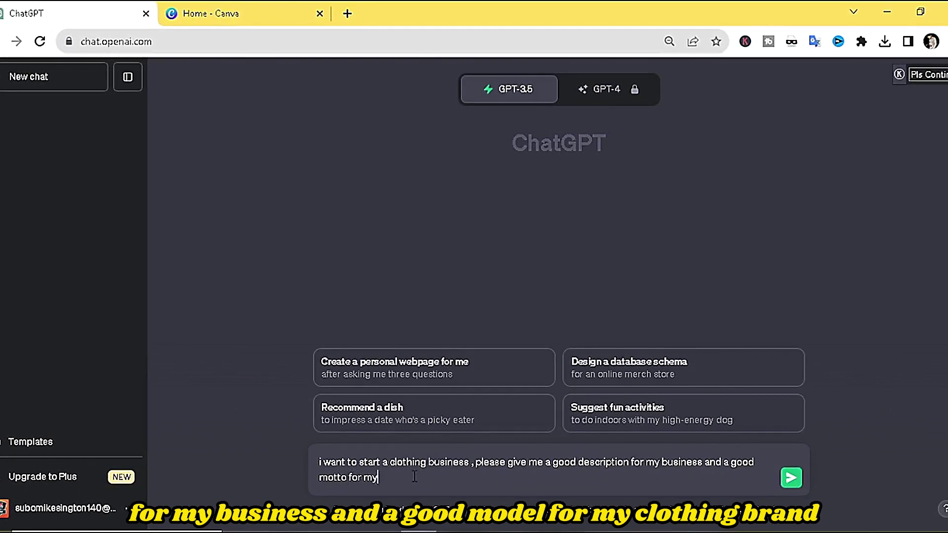
{"action": "type", "text": " clothing brand "}
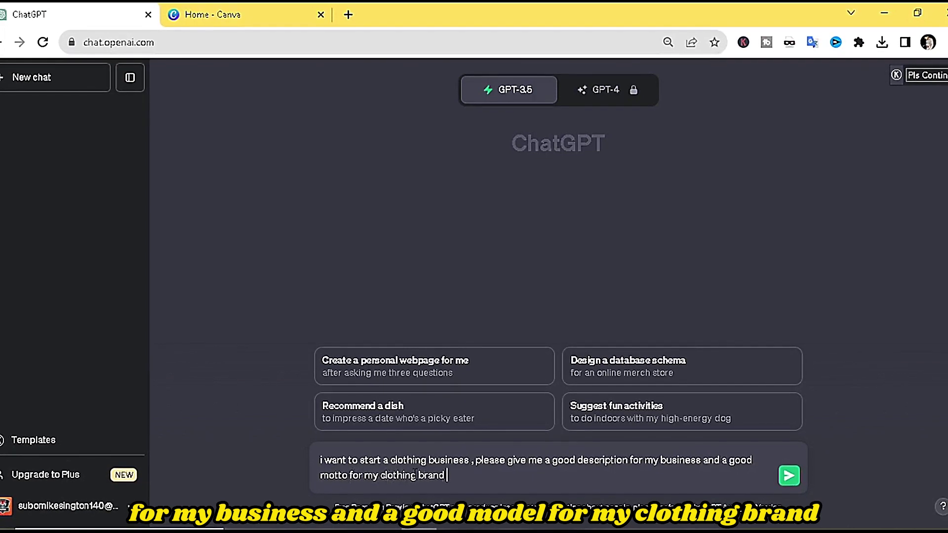
{"action": "type", "text": ", in addit"}
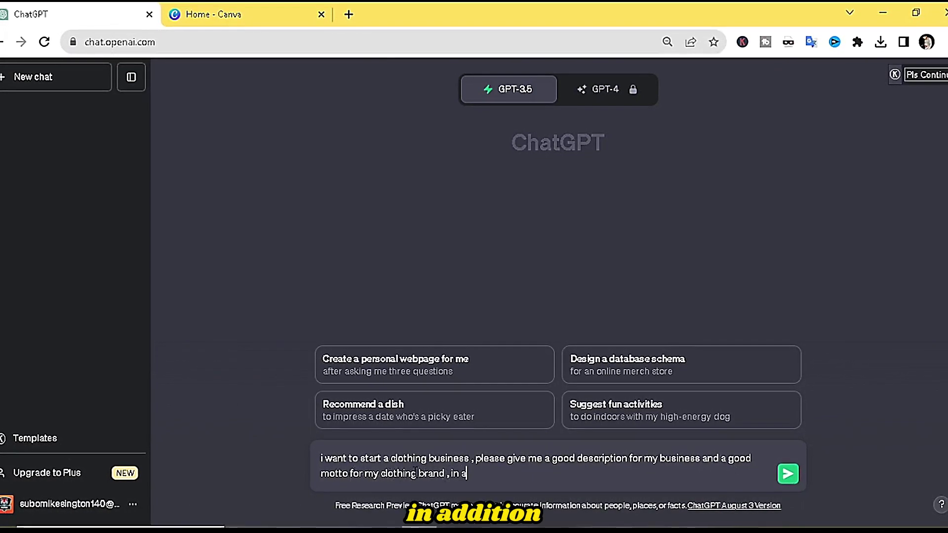
{"action": "type", "text": "ion also "}
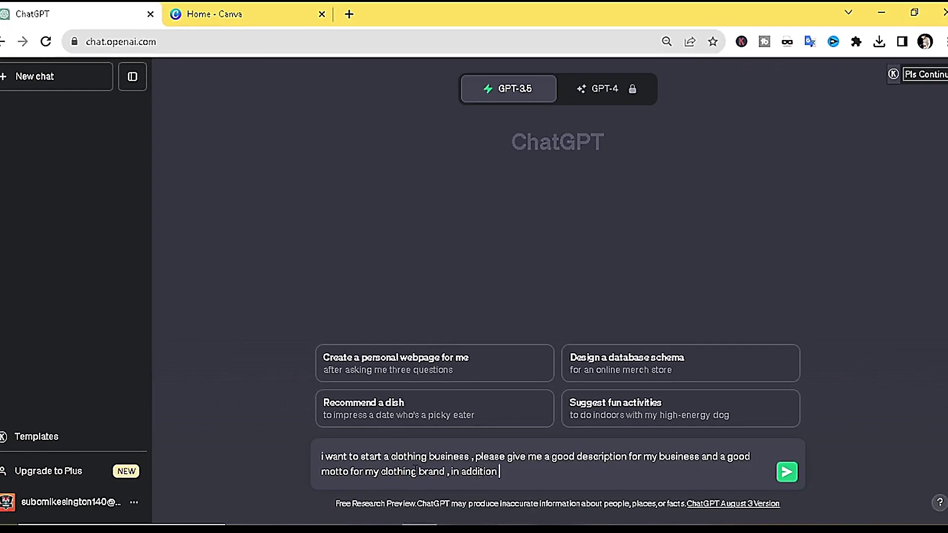
{"action": "type", "text": "give me a"}
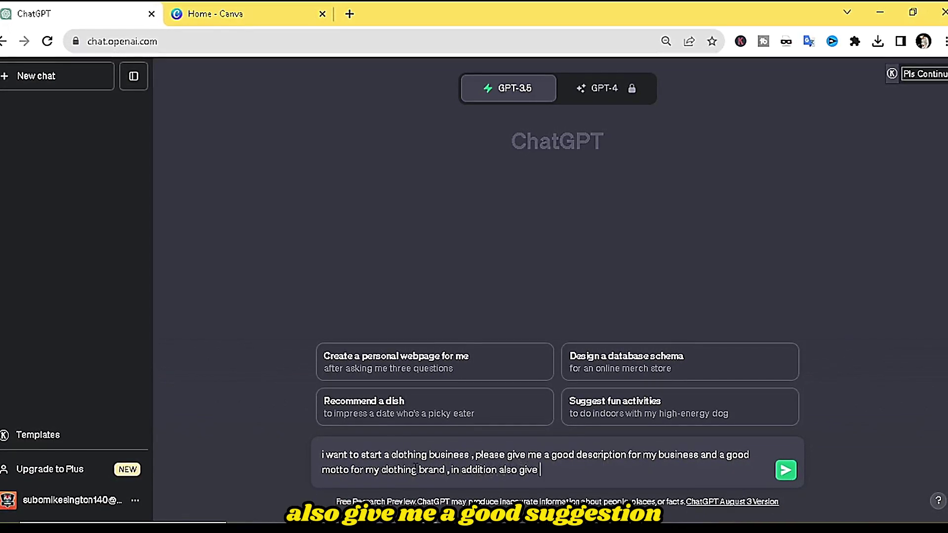
{"action": "type", "text": " good su"}
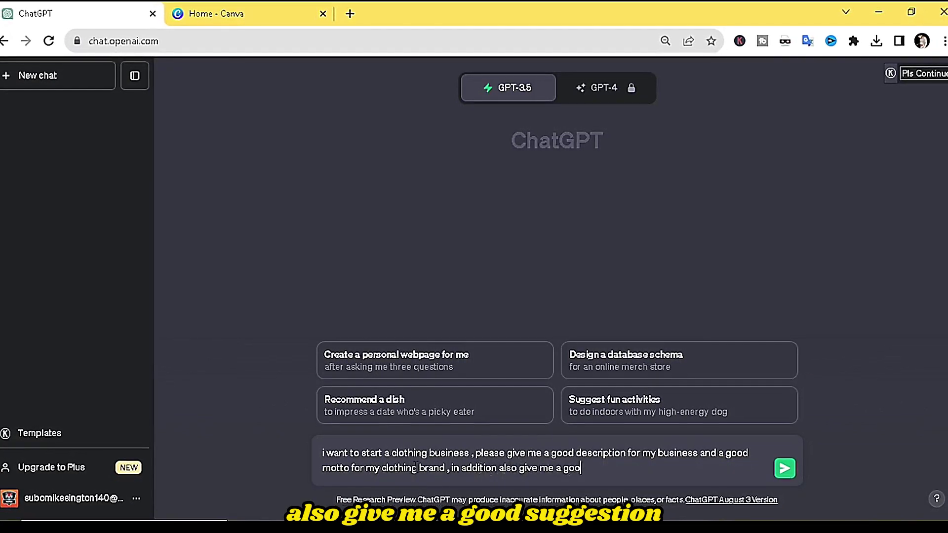
{"action": "type", "text": "ggestion "}
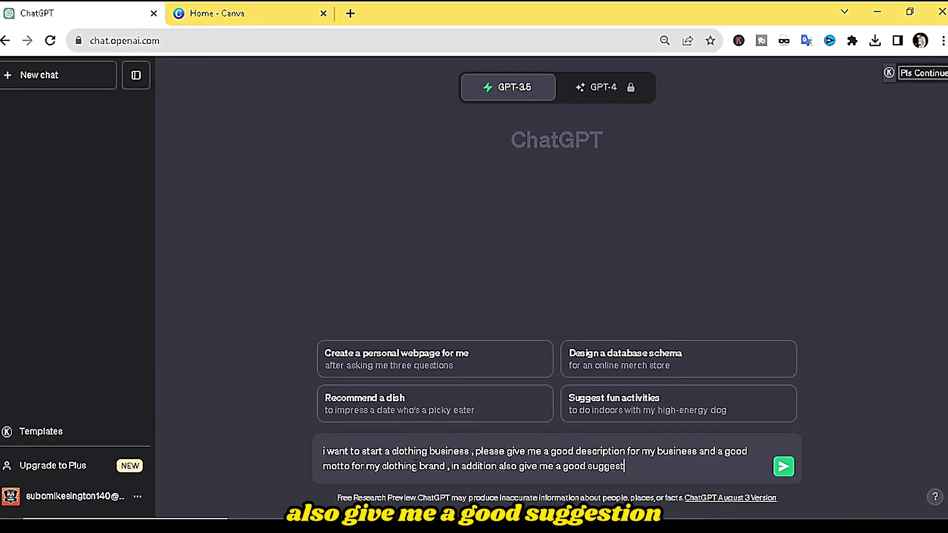
{"action": "type", "text": "on the lo"}
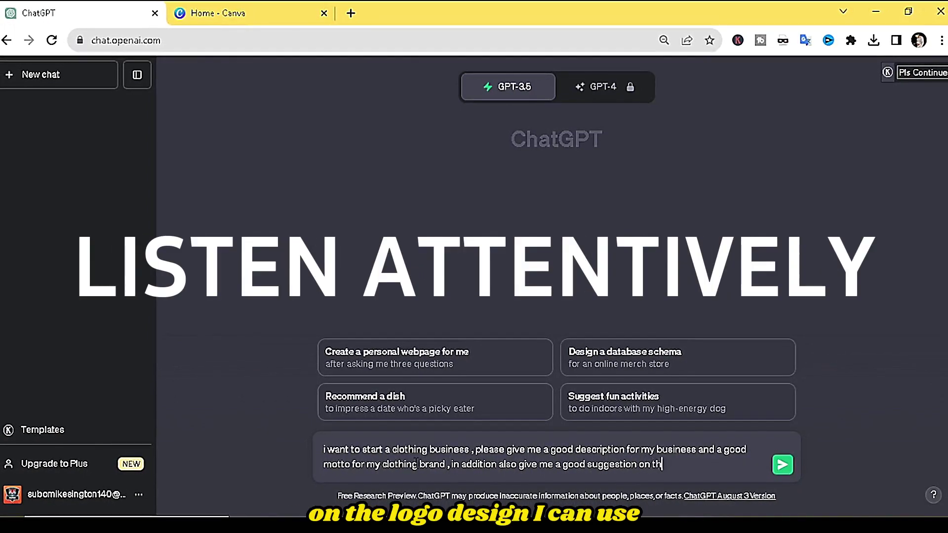
{"action": "type", "text": "go design "}
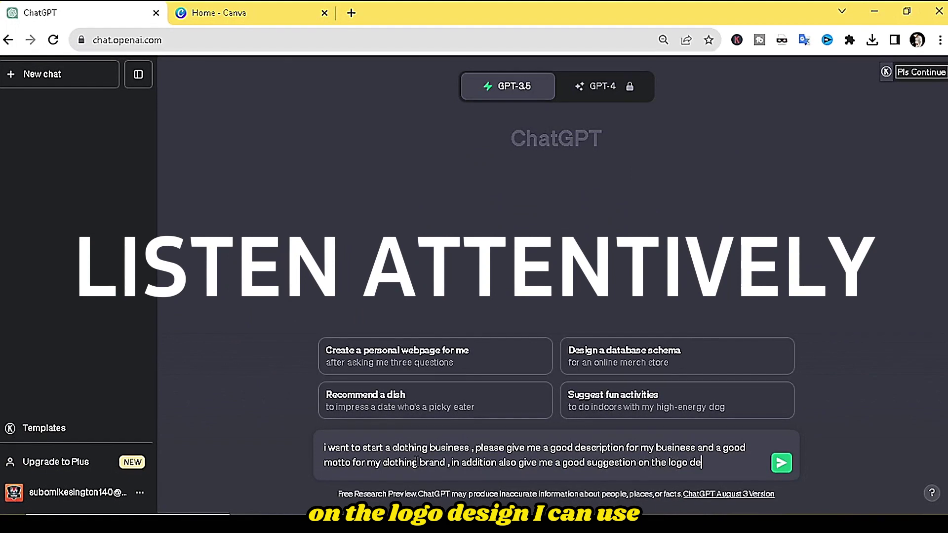
{"action": "type", "text": "i can use"}
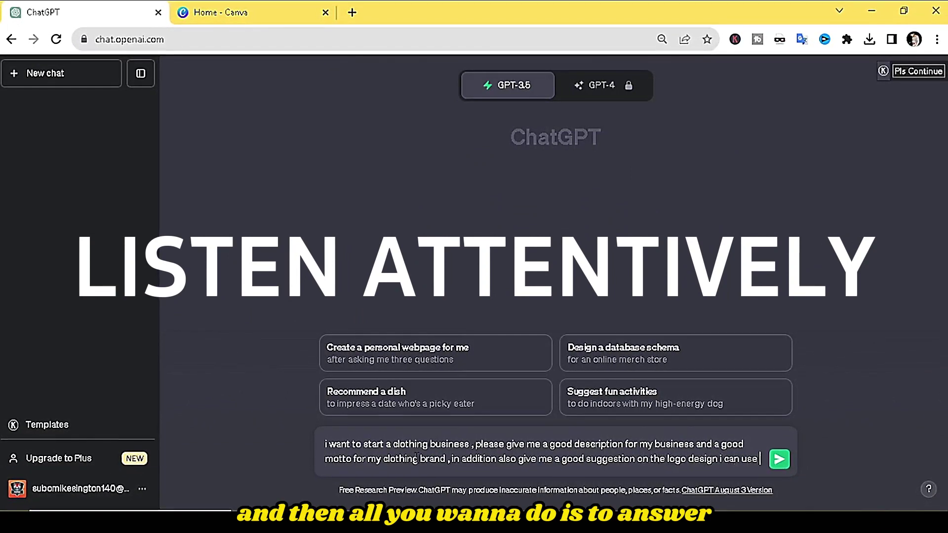
{"action": "key", "text": "Return"}
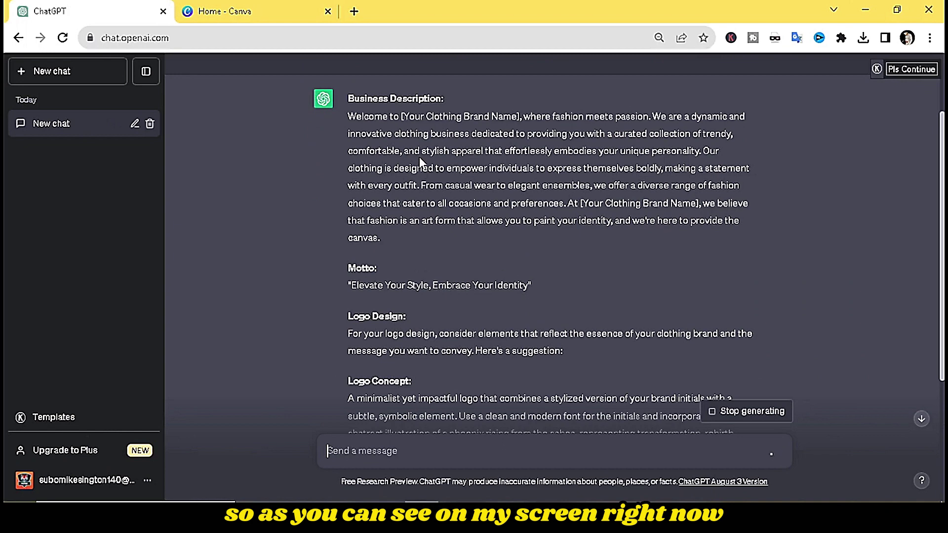
Step: Highlight the opening of ChatGPT's business description while reading the reply
{"action": "scroll", "coordinate": [419, 157], "scroll_direction": "up", "scroll_amount": 2}
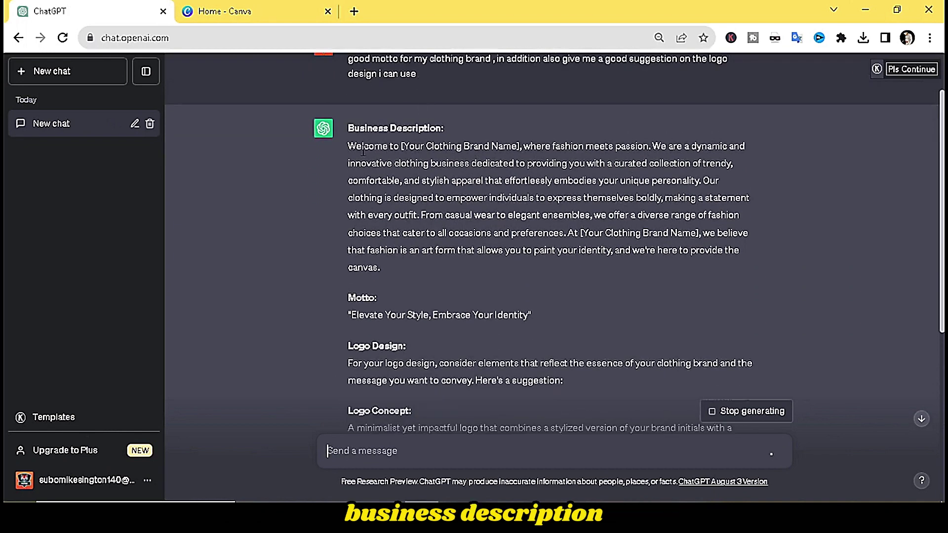
{"action": "left_click_drag", "start_coordinate": [348, 146], "coordinate": [405, 147]}
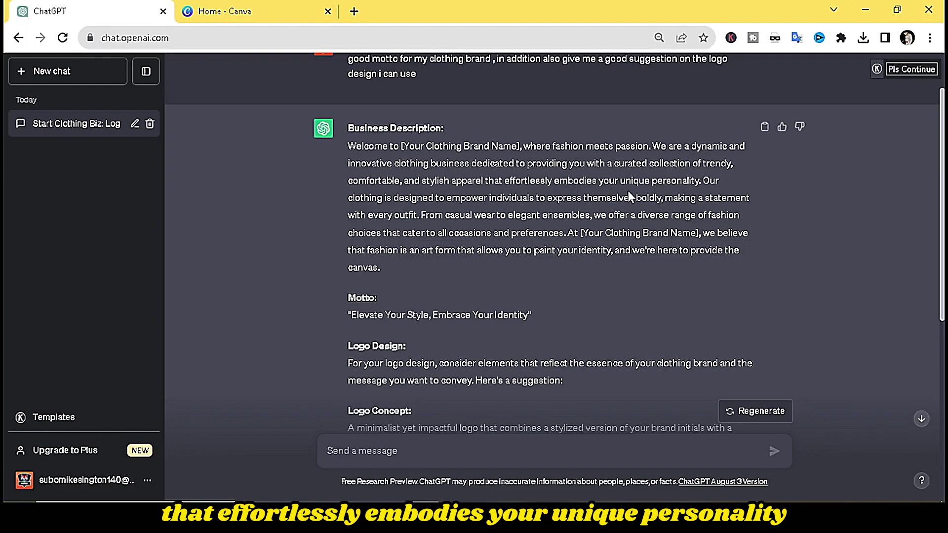
{"action": "scroll", "coordinate": [446, 243], "scroll_direction": "down", "scroll_amount": 2}
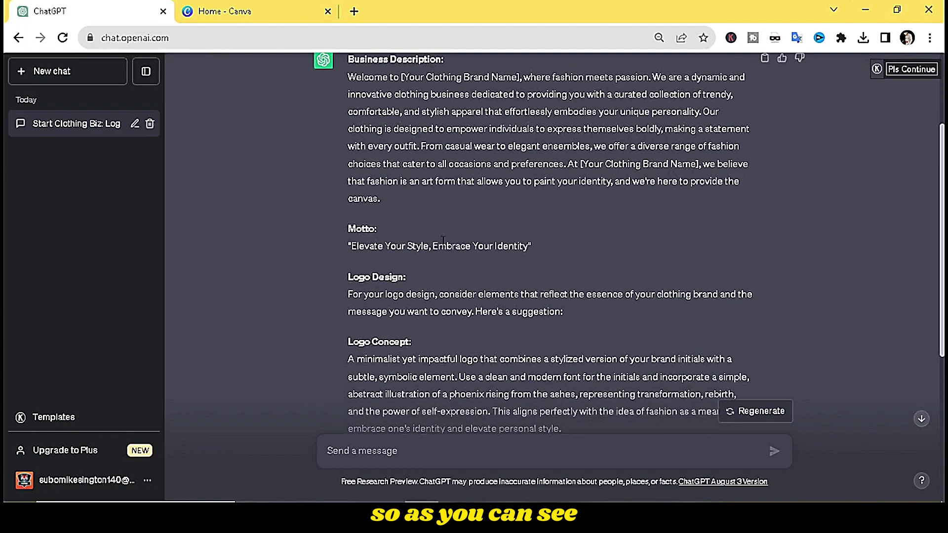
{"action": "scroll", "coordinate": [389, 241], "scroll_direction": "down", "scroll_amount": 2}
{"action": "scroll", "coordinate": [385, 148], "scroll_direction": "up", "scroll_amount": 2}
{"action": "scroll", "coordinate": [385, 142], "scroll_direction": "down", "scroll_amount": 1}
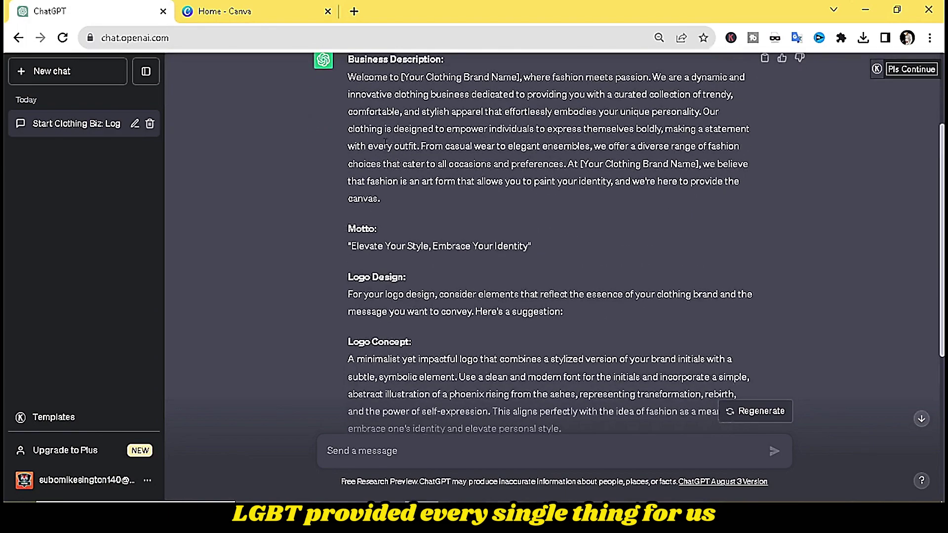
{"action": "scroll", "coordinate": [384, 154], "scroll_direction": "down", "scroll_amount": 2}
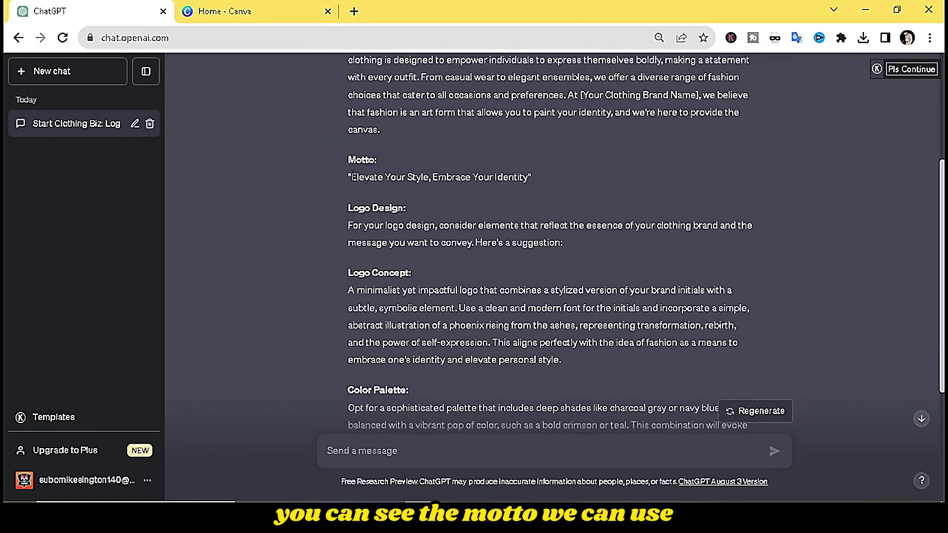
Step: Select the motto 'Elevate Your Style, Embrace Your Identity' and read the rest of the answer
{"action": "left_click_drag", "start_coordinate": [349, 177], "coordinate": [511, 182]}
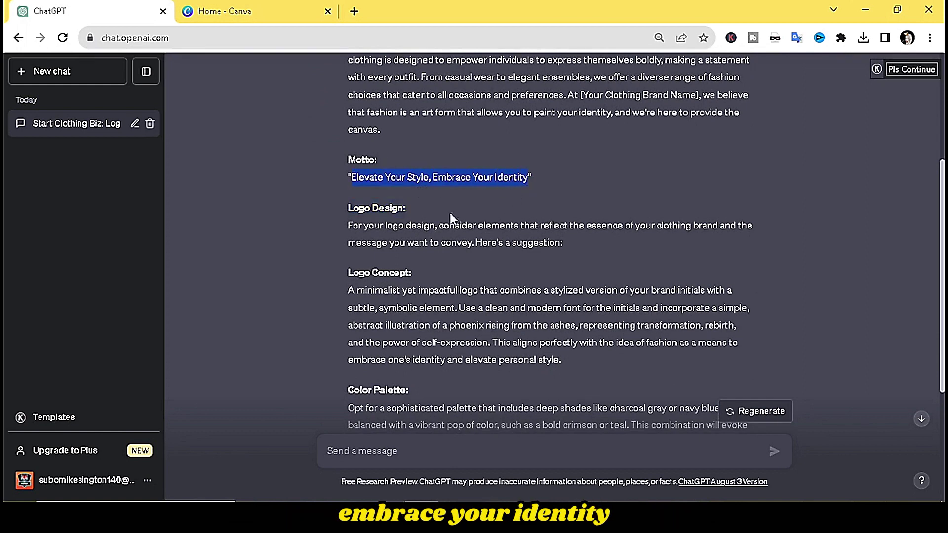
{"action": "scroll", "coordinate": [457, 171], "scroll_direction": "down", "scroll_amount": 2}
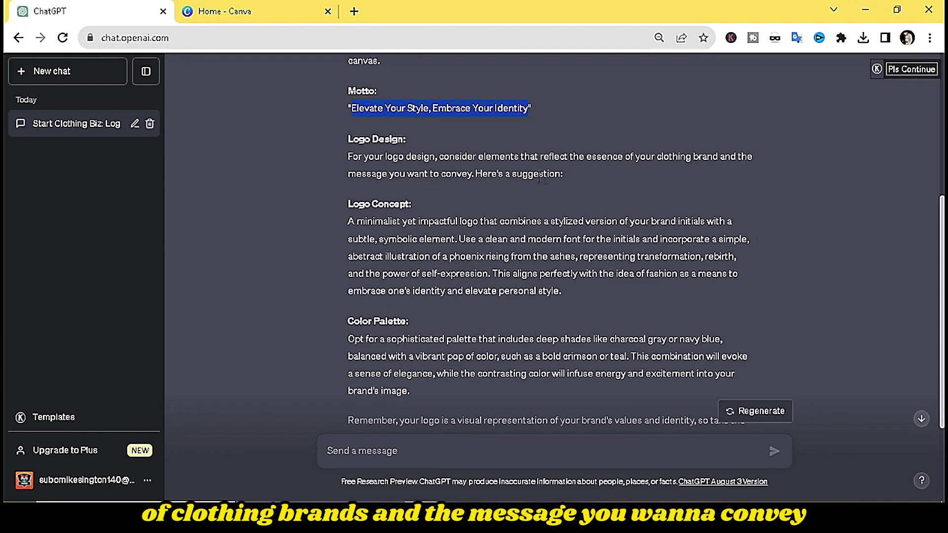
{"action": "scroll", "coordinate": [540, 195], "scroll_direction": "down", "scroll_amount": 2}
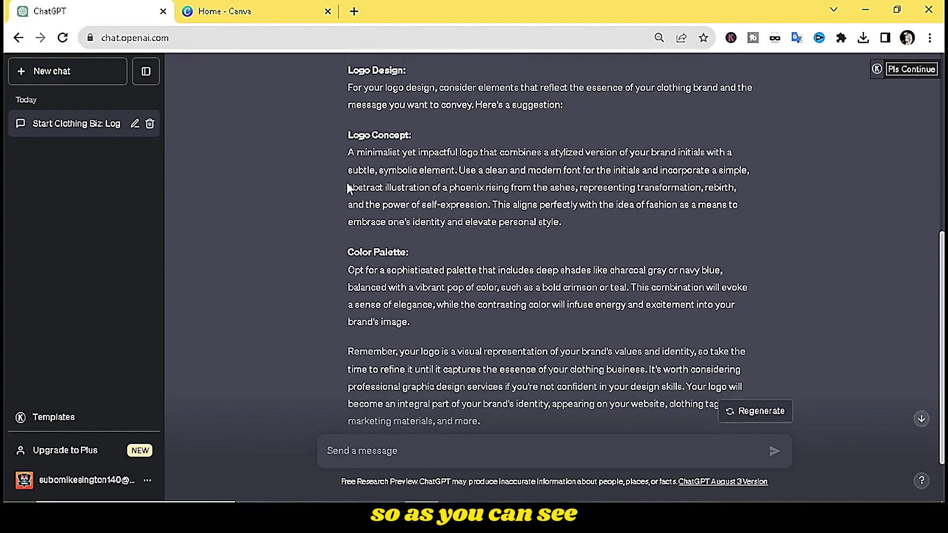
{"action": "scroll", "coordinate": [440, 182], "scroll_direction": "up", "scroll_amount": 2}
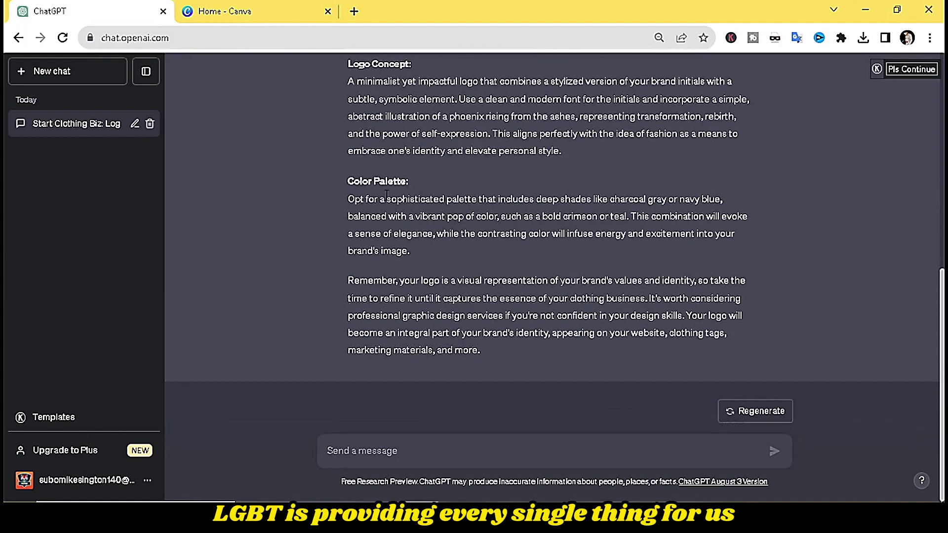
{"action": "scroll", "coordinate": [429, 222], "scroll_direction": "up", "scroll_amount": 1}
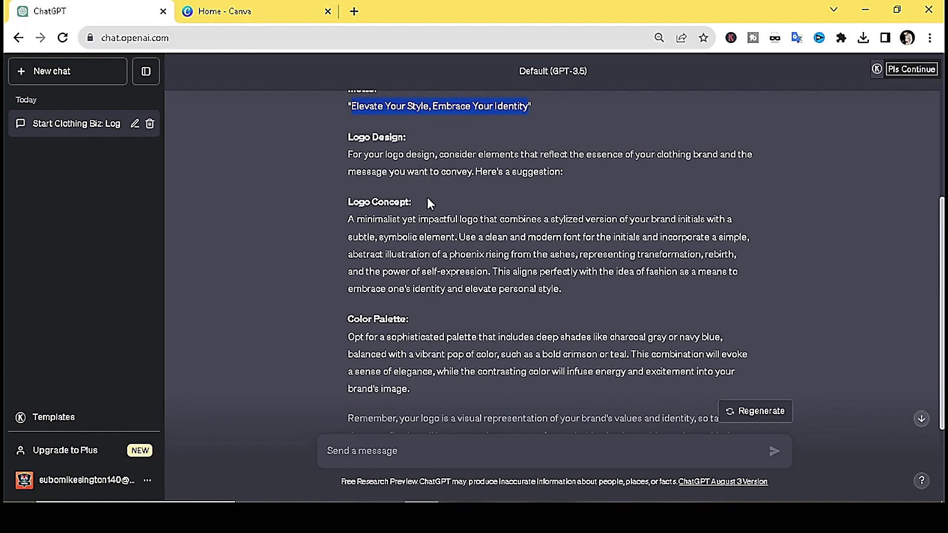
{"action": "scroll", "coordinate": [433, 238], "scroll_direction": "down", "scroll_amount": 3}
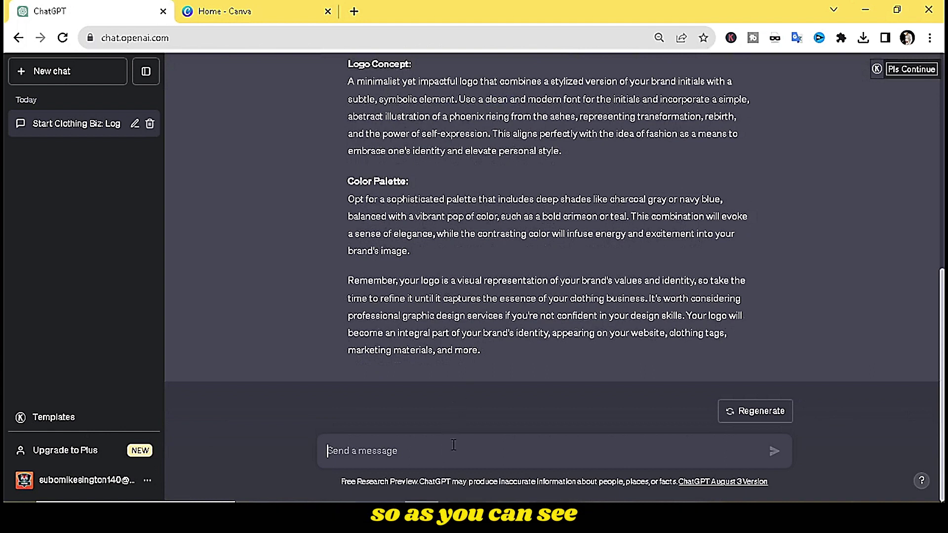
Step: Ask ChatGPT 'provide more suggestions for me' and read the 'Unleash Your Style, Unveil Your Story' reply
{"action": "type", "text": "p"}
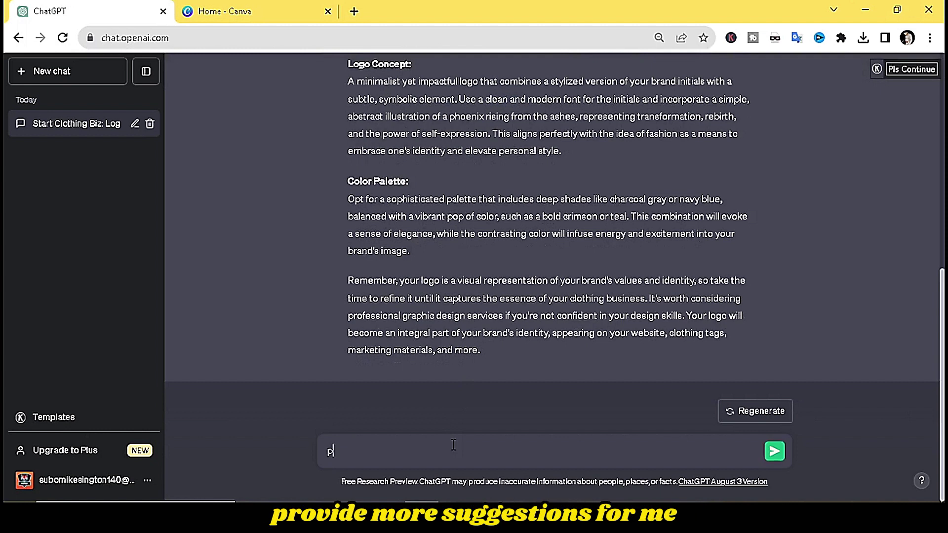
{"action": "type", "text": "rovide mo"}
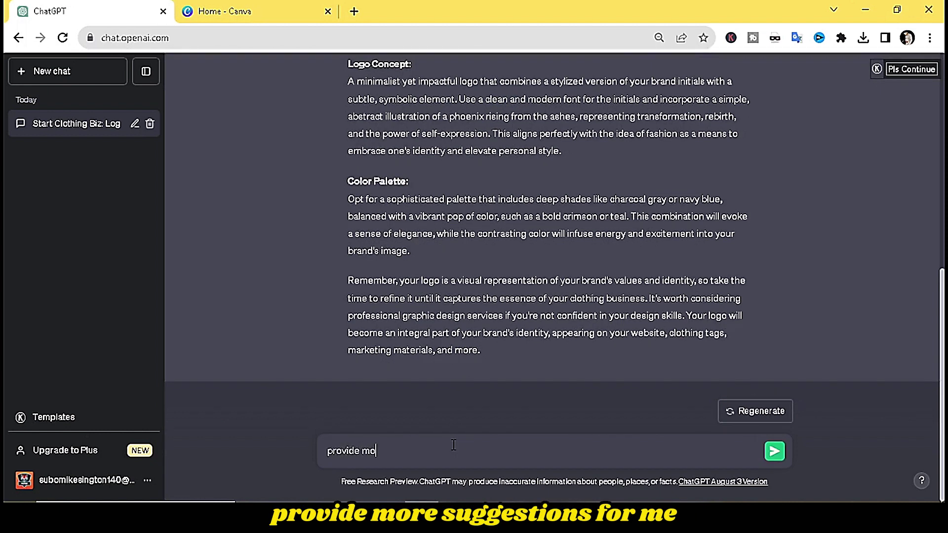
{"action": "type", "text": "re suggestions for me"}
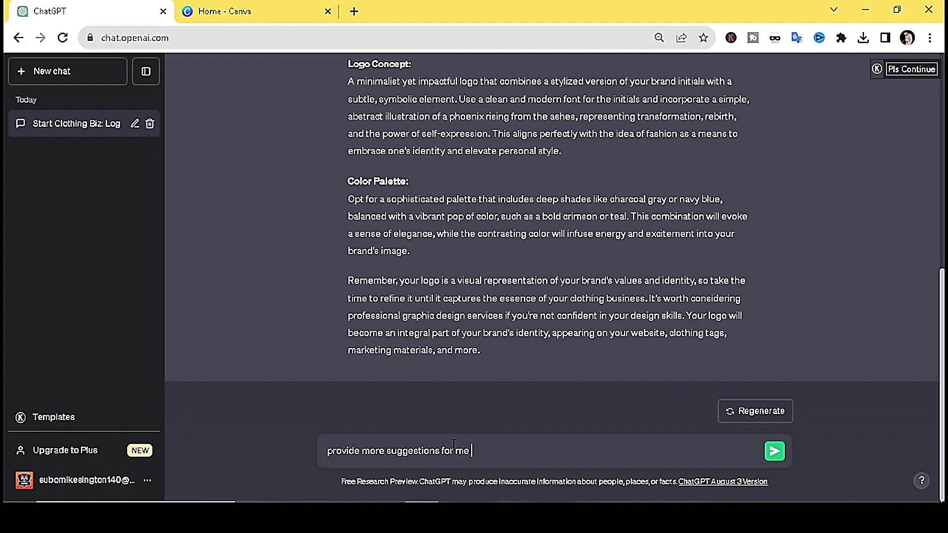
{"action": "key", "text": "Return"}
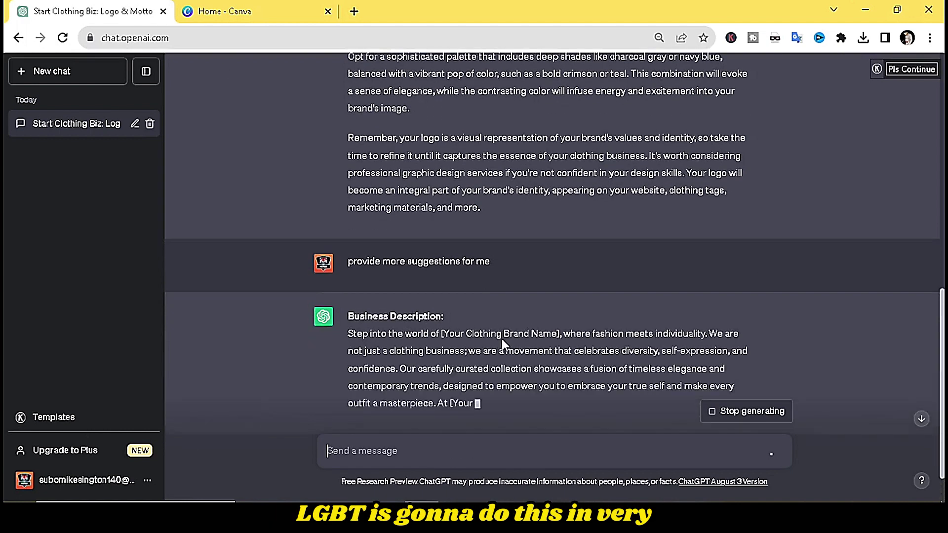
{"action": "scroll", "coordinate": [534, 306], "scroll_direction": "down", "scroll_amount": 3}
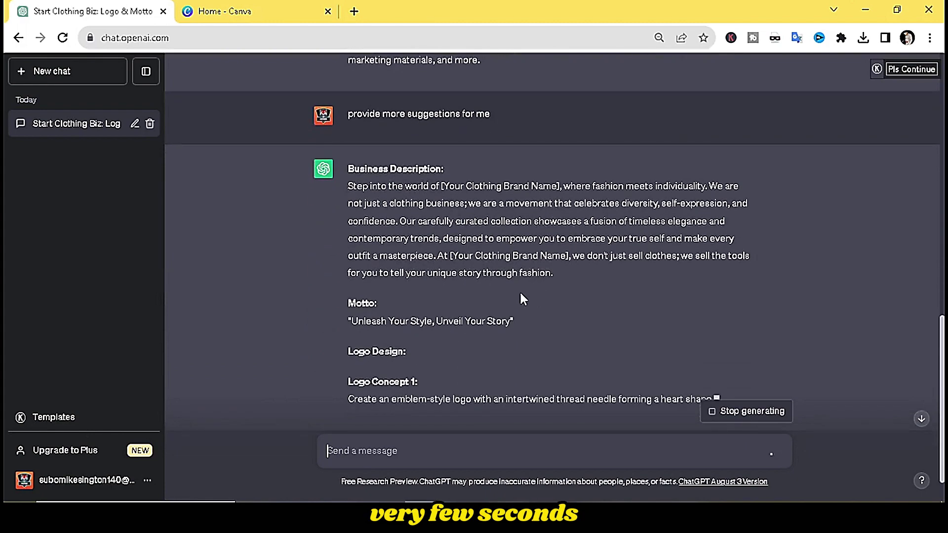
{"action": "scroll", "coordinate": [434, 281], "scroll_direction": "down", "scroll_amount": 5}
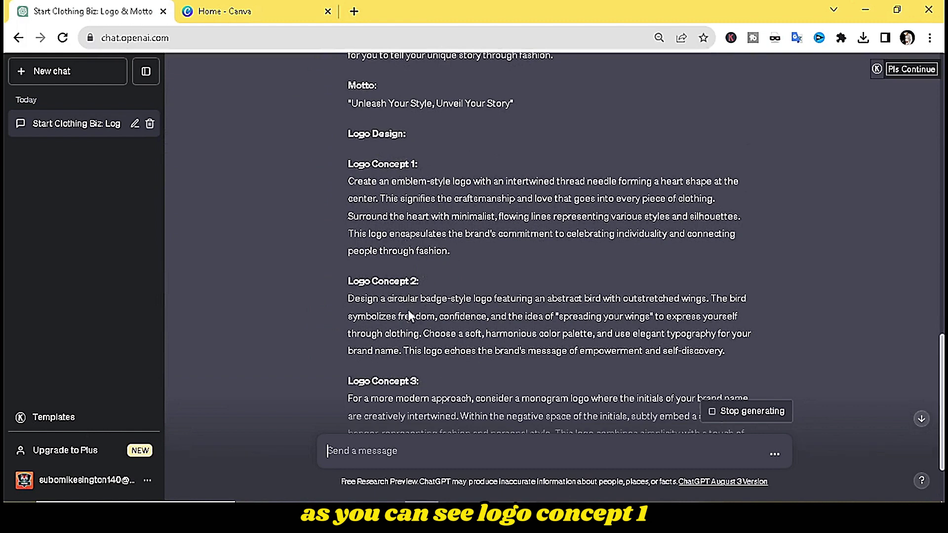
{"action": "scroll", "coordinate": [411, 312], "scroll_direction": "down", "scroll_amount": 3}
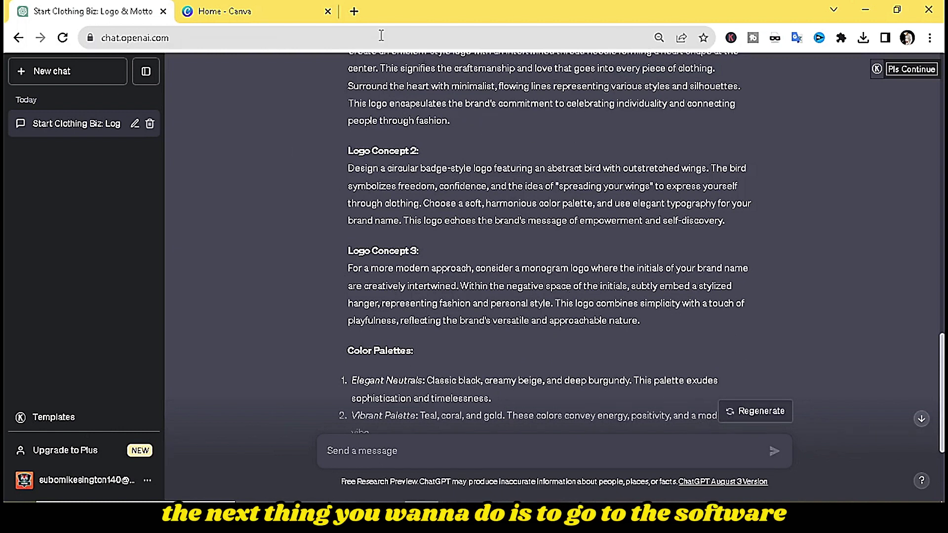
{"action": "left_click", "coordinate": [289, 6]}
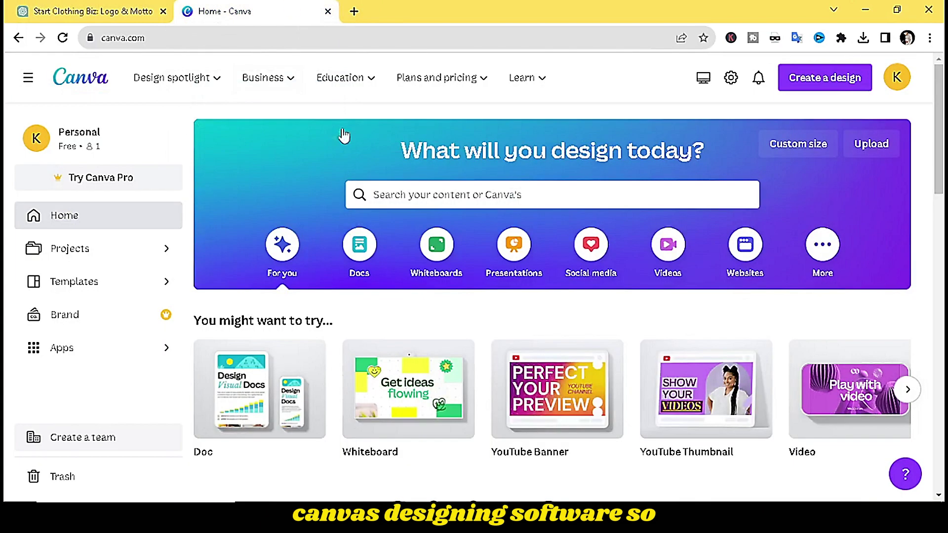
Step: Select the first business description at the top of the ChatGPT chat, then switch to Canva
{"action": "left_click", "coordinate": [91, 6]}
{"action": "scroll", "coordinate": [405, 304], "scroll_direction": "up", "scroll_amount": 15}
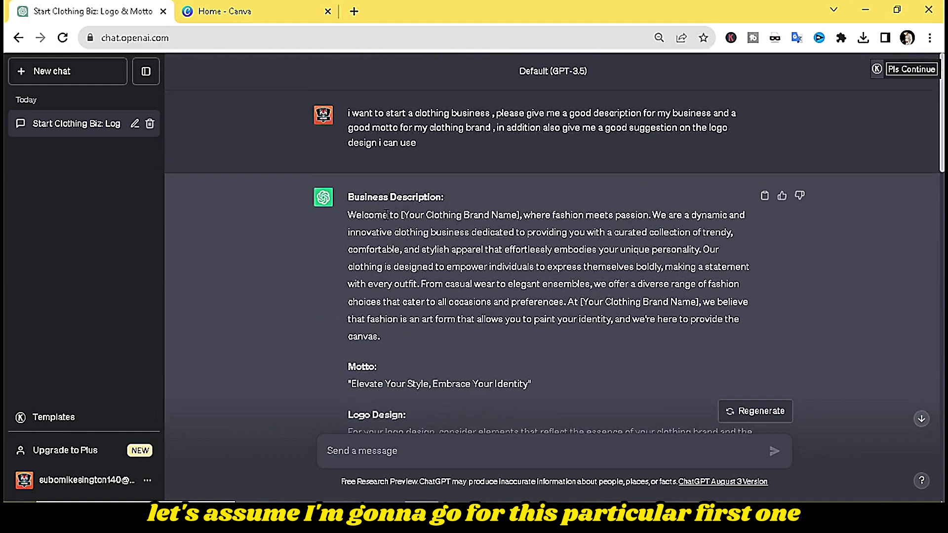
{"action": "scroll", "coordinate": [375, 227], "scroll_direction": "down", "scroll_amount": 3}
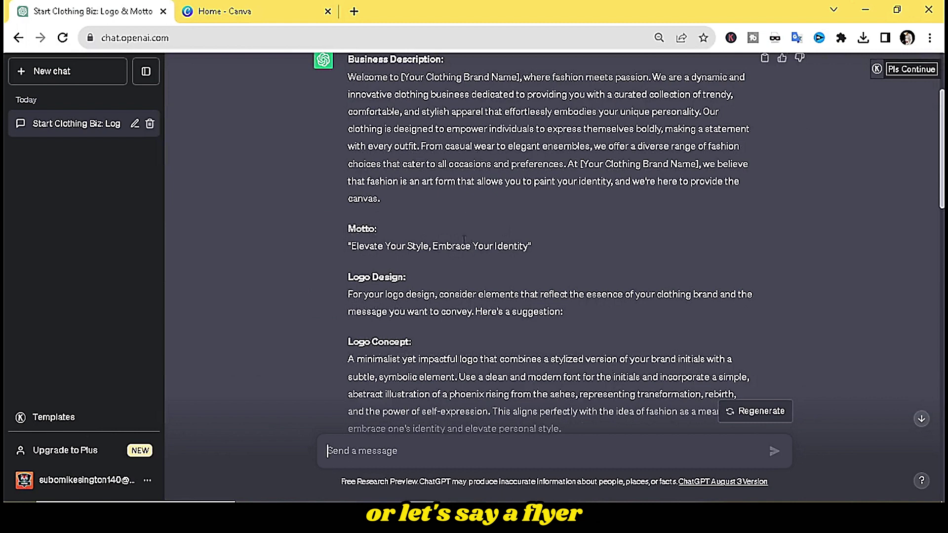
{"action": "scroll", "coordinate": [383, 106], "scroll_direction": "up", "scroll_amount": 2}
{"action": "left_click_drag", "start_coordinate": [345, 144], "coordinate": [719, 215]}
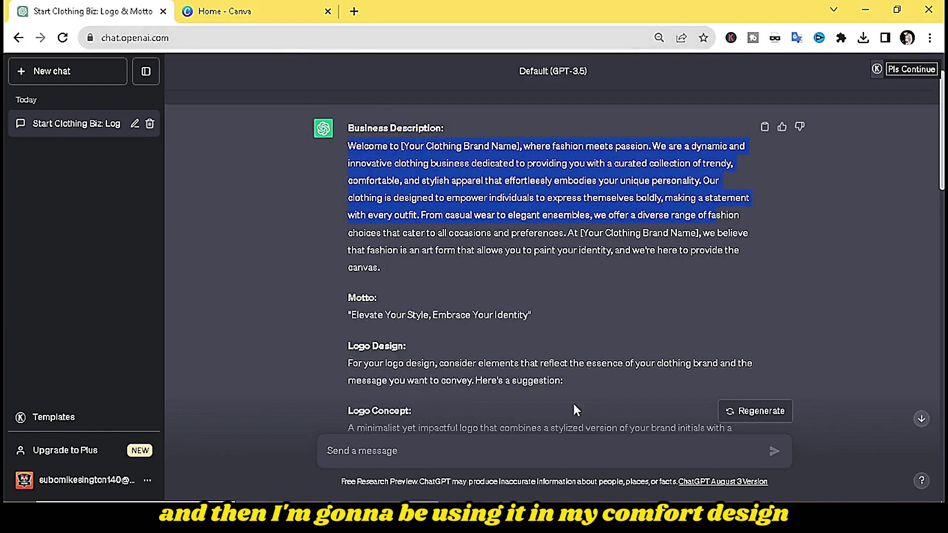
{"action": "left_click", "coordinate": [225, 11]}
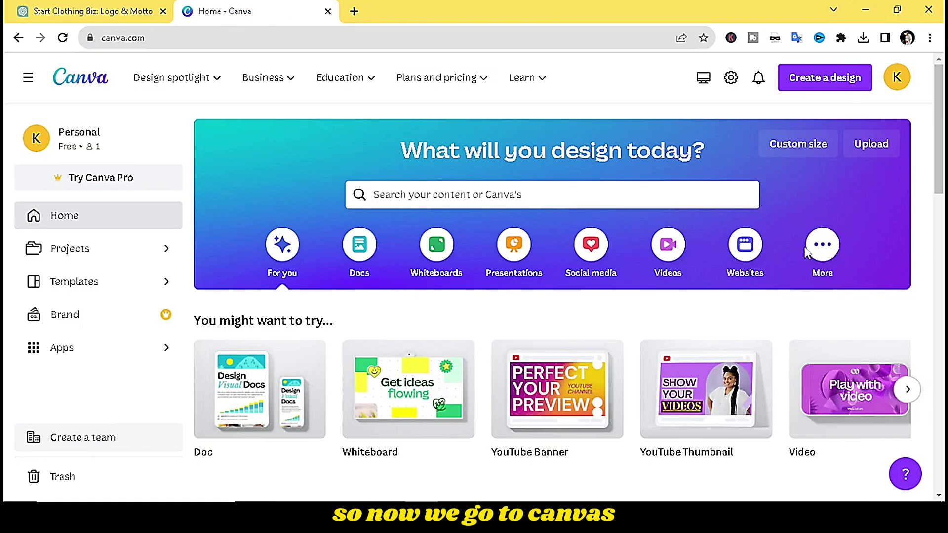
Step: Create a new blank Flyer (A4) design from the Create a design list
{"action": "left_click", "coordinate": [853, 89]}
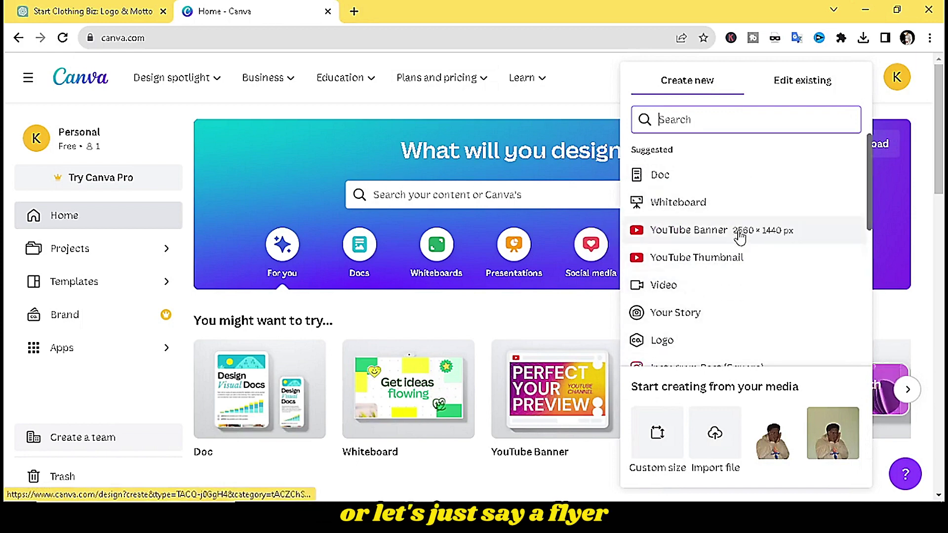
{"action": "scroll", "coordinate": [697, 278], "scroll_direction": "down", "scroll_amount": 1}
{"action": "scroll", "coordinate": [716, 277], "scroll_direction": "down", "scroll_amount": 1}
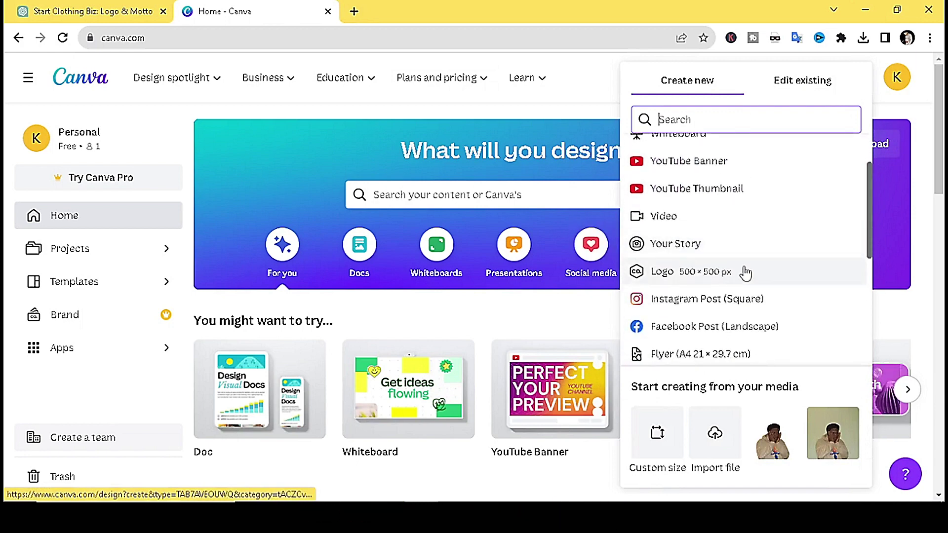
{"action": "scroll", "coordinate": [733, 284], "scroll_direction": "down", "scroll_amount": 1}
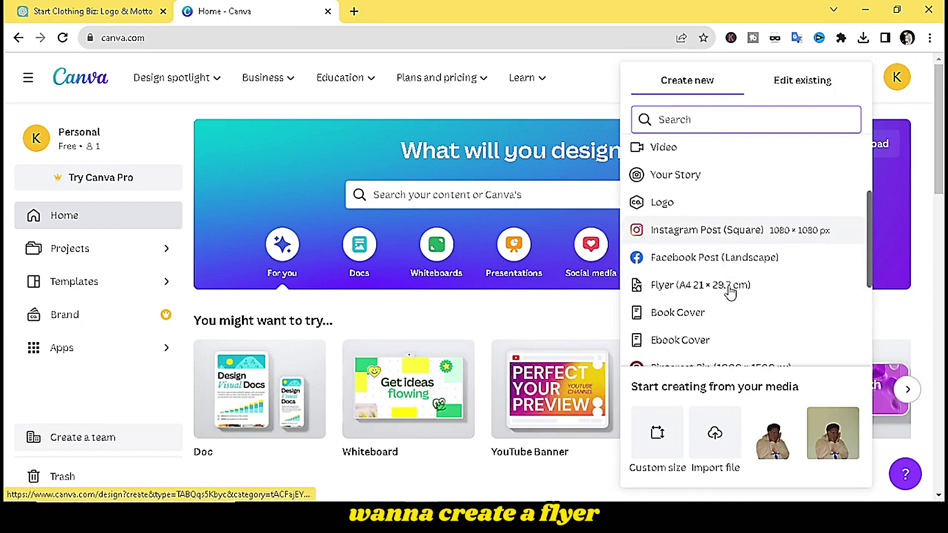
{"action": "left_click", "coordinate": [692, 292]}
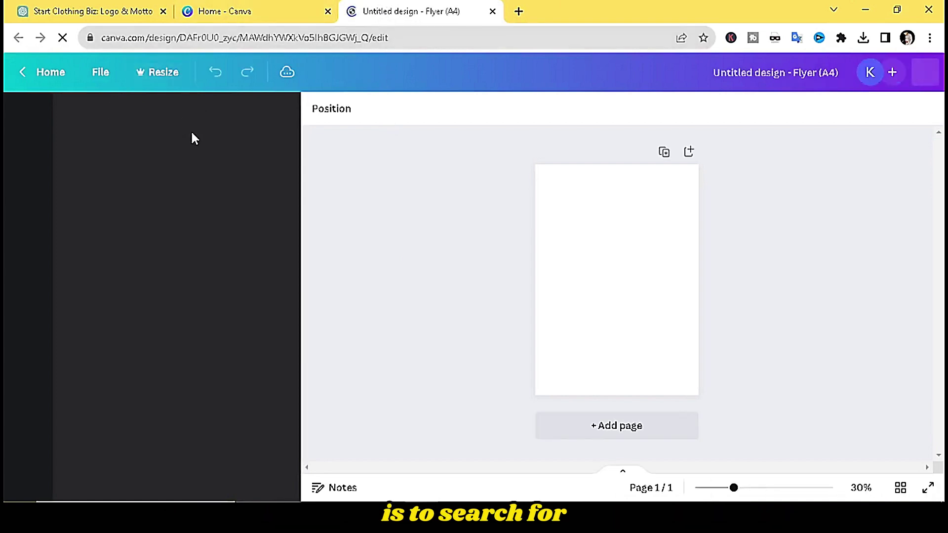
Step: Search flyer templates for 'clothing' and apply the Casual Outfits template
{"action": "left_click", "coordinate": [219, 117]}
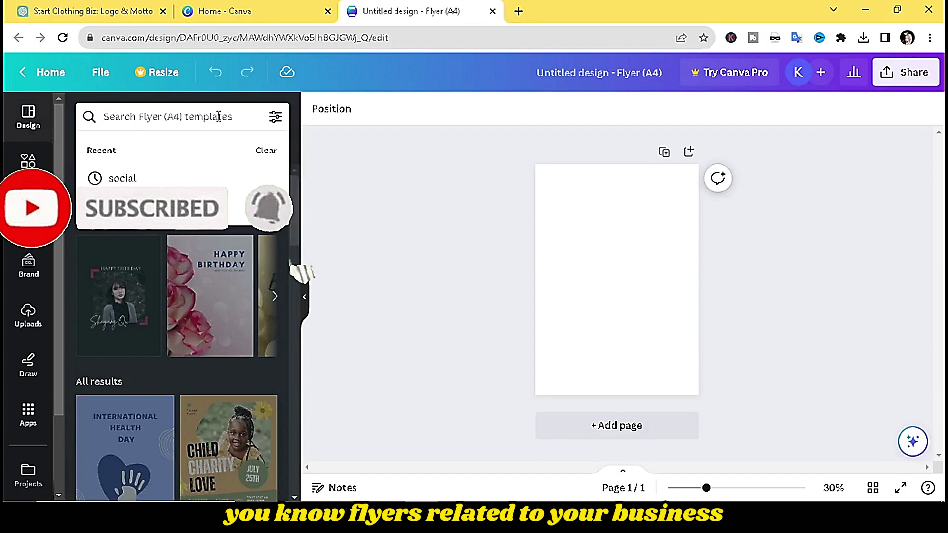
{"action": "type", "text": "clo"}
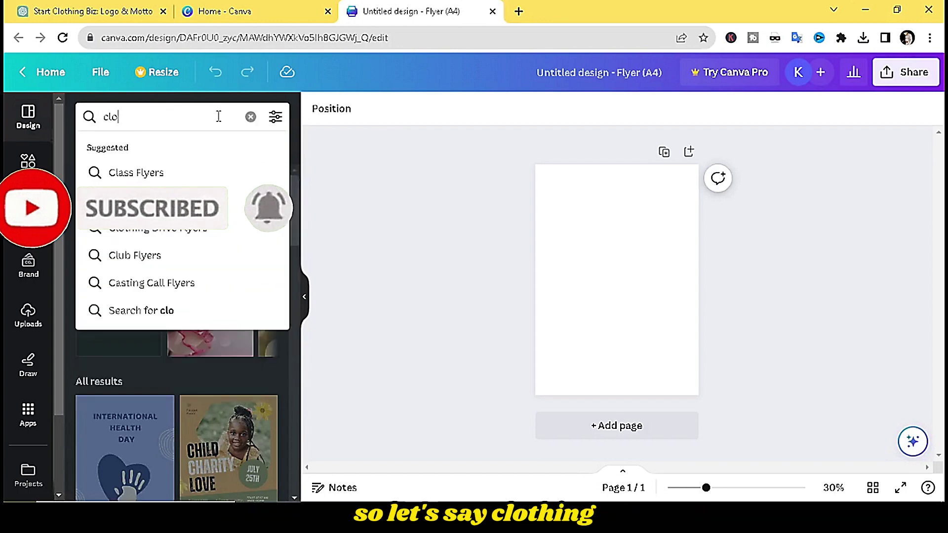
{"action": "type", "text": "thing"}
{"action": "key", "text": "Return"}
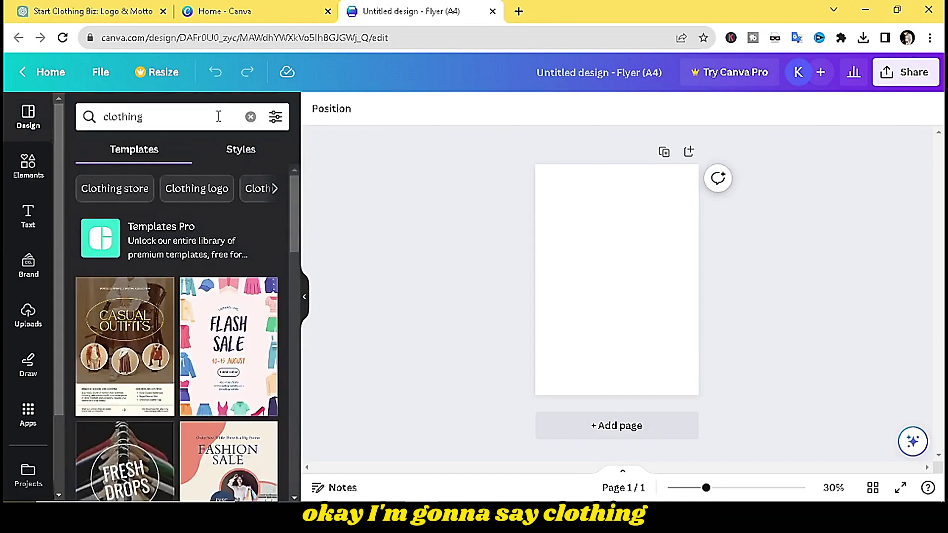
{"action": "scroll", "coordinate": [198, 258], "scroll_direction": "down", "scroll_amount": 10}
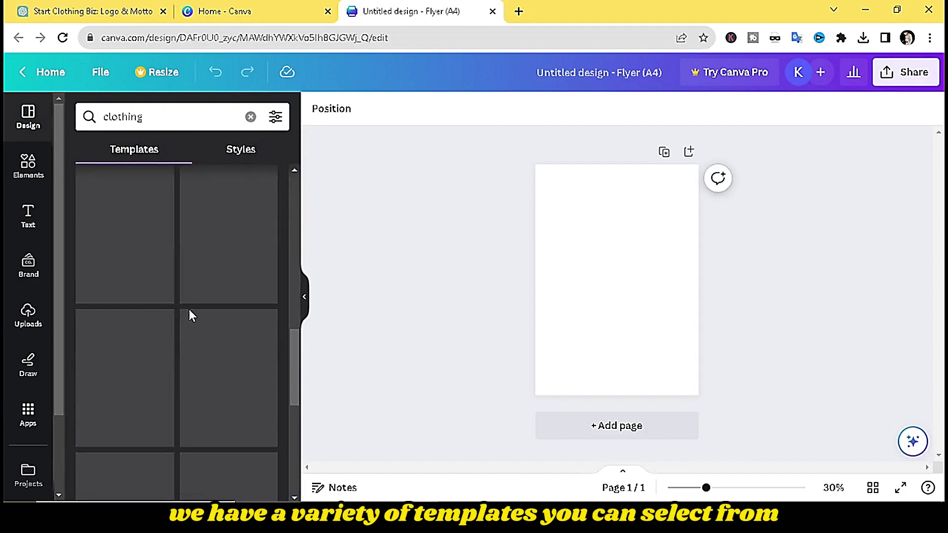
{"action": "scroll", "coordinate": [188, 316], "scroll_direction": "up", "scroll_amount": 5}
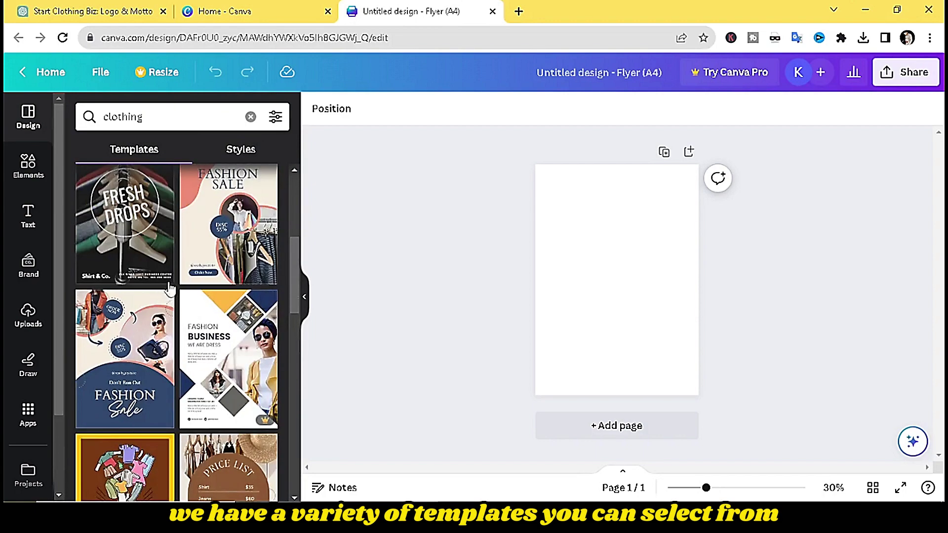
{"action": "scroll", "coordinate": [167, 297], "scroll_direction": "up", "scroll_amount": 5}
{"action": "scroll", "coordinate": [163, 310], "scroll_direction": "up", "scroll_amount": 2}
{"action": "left_click", "coordinate": [143, 316]}
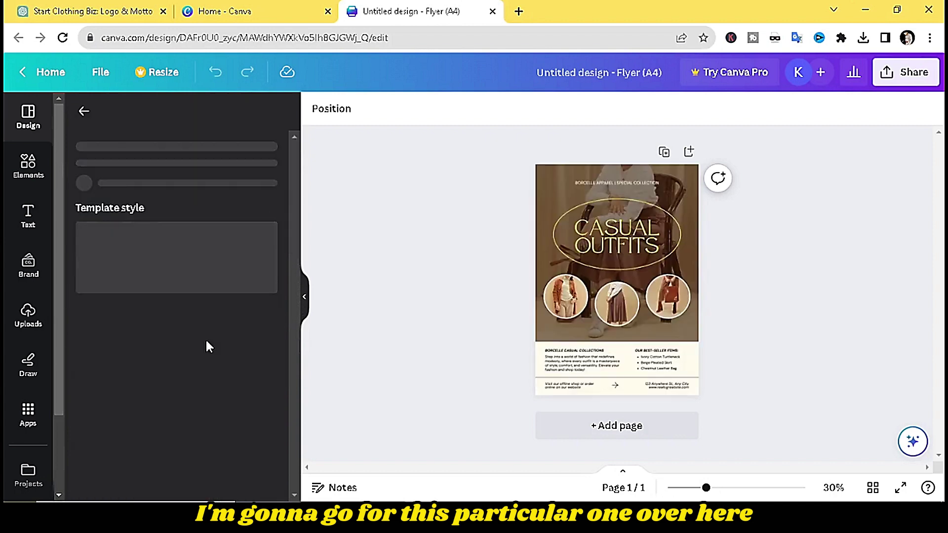
Step: Replace the CASUAL OUTFITS headline with 'KIDKES CLOTHING'
{"action": "left_click", "coordinate": [656, 167]}
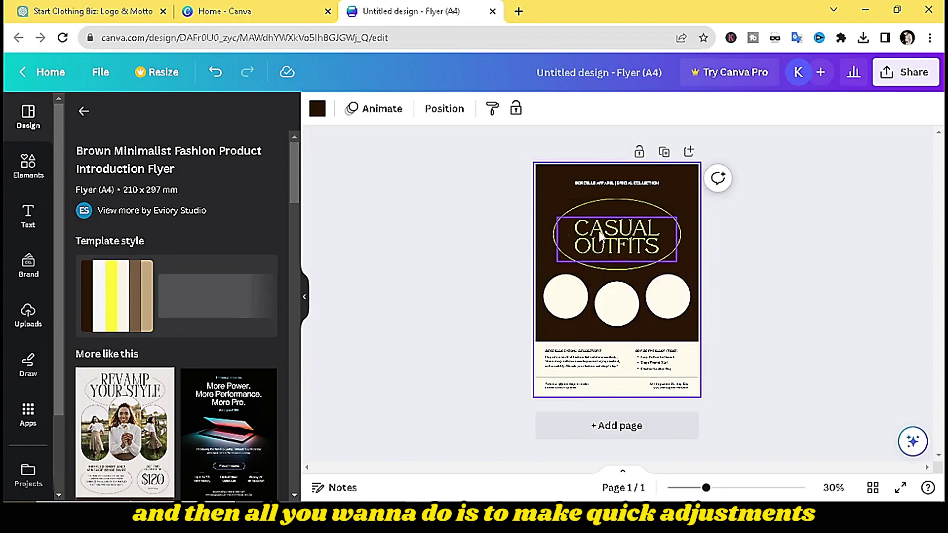
{"action": "double_click", "coordinate": [627, 236]}
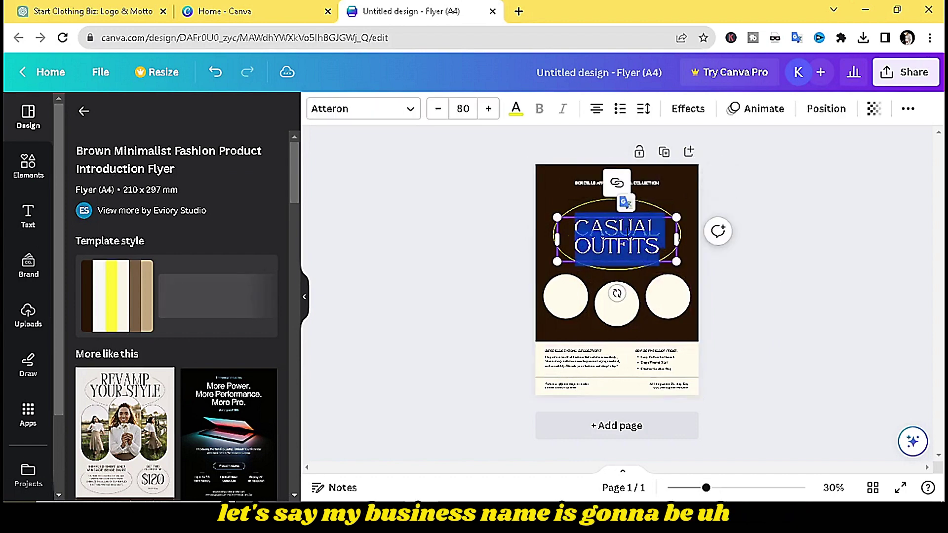
{"action": "type", "text": "KIDKES"}
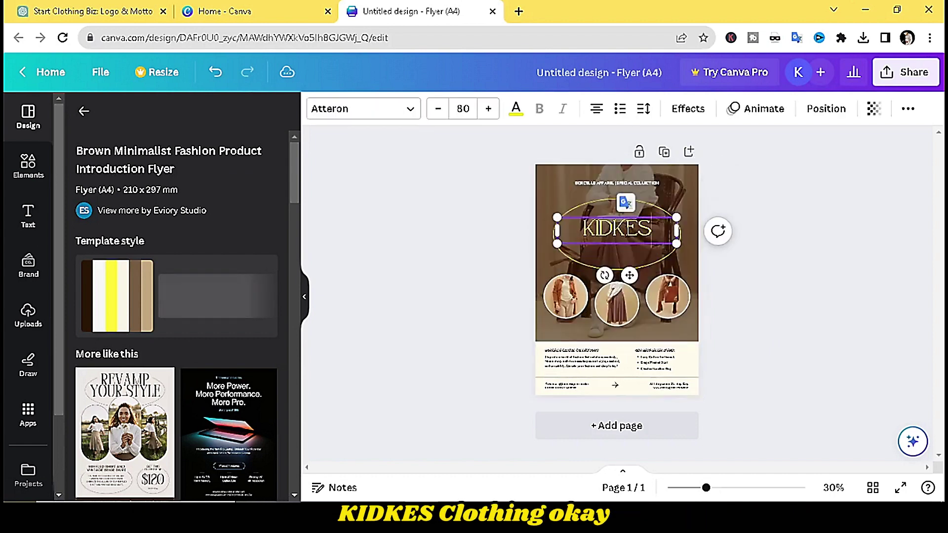
{"action": "type", "text": " CLOTHING"}
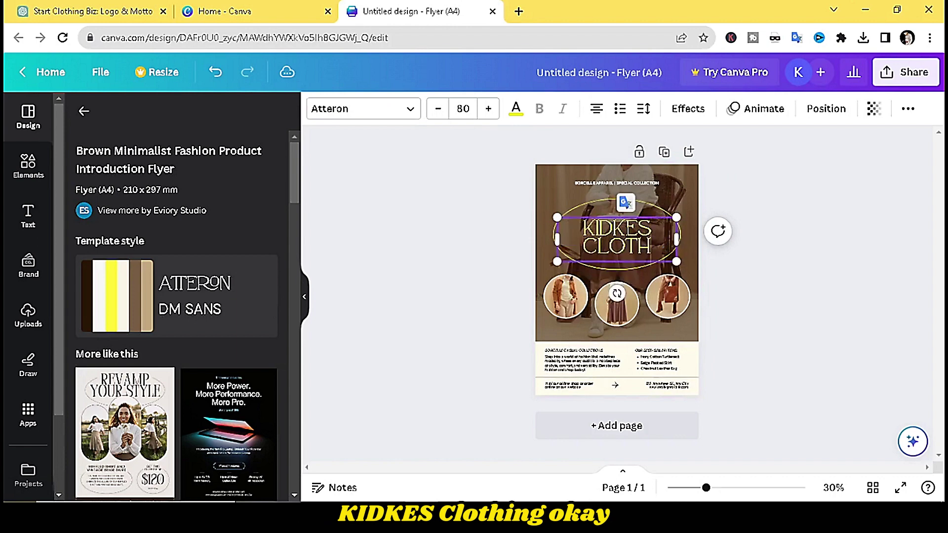
{"action": "left_click", "coordinate": [768, 269]}
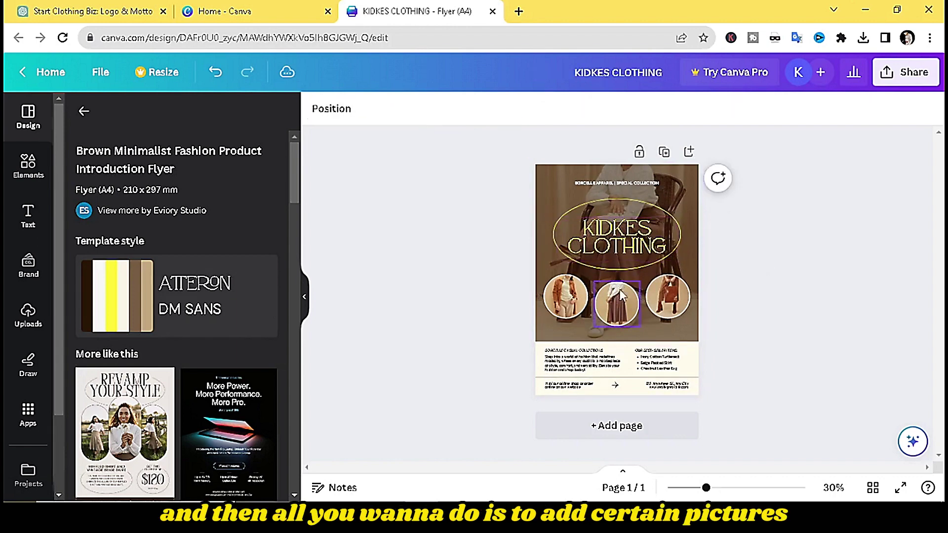
Step: Select each of the three photo circles and the KIDKES CLOTHING headline in turn
{"action": "left_click", "coordinate": [568, 298]}
{"action": "left_click", "coordinate": [619, 311]}
{"action": "left_click", "coordinate": [667, 297]}
{"action": "left_click", "coordinate": [568, 298]}
{"action": "left_click", "coordinate": [636, 312]}
{"action": "left_click", "coordinate": [568, 299]}
{"action": "left_click", "coordinate": [617, 303]}
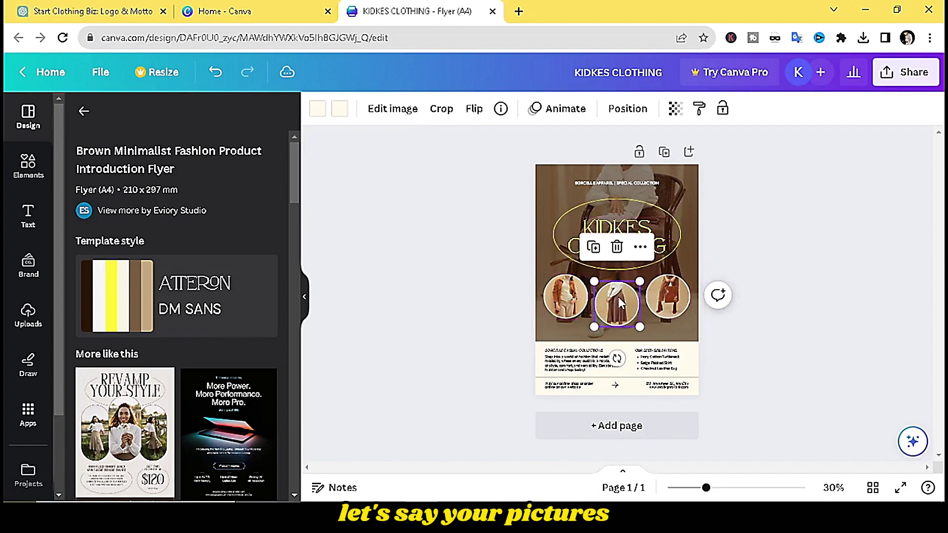
{"action": "left_click", "coordinate": [637, 232]}
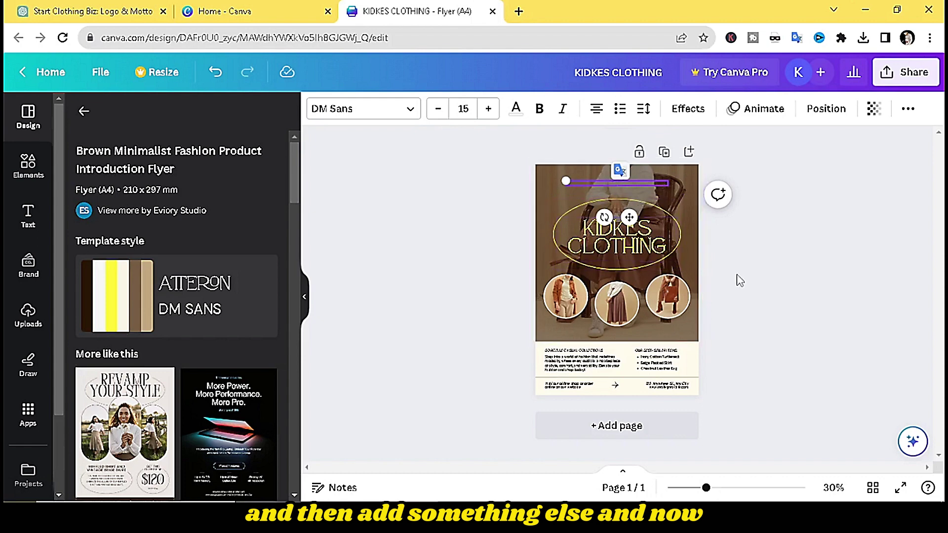
{"action": "left_click", "coordinate": [739, 302]}
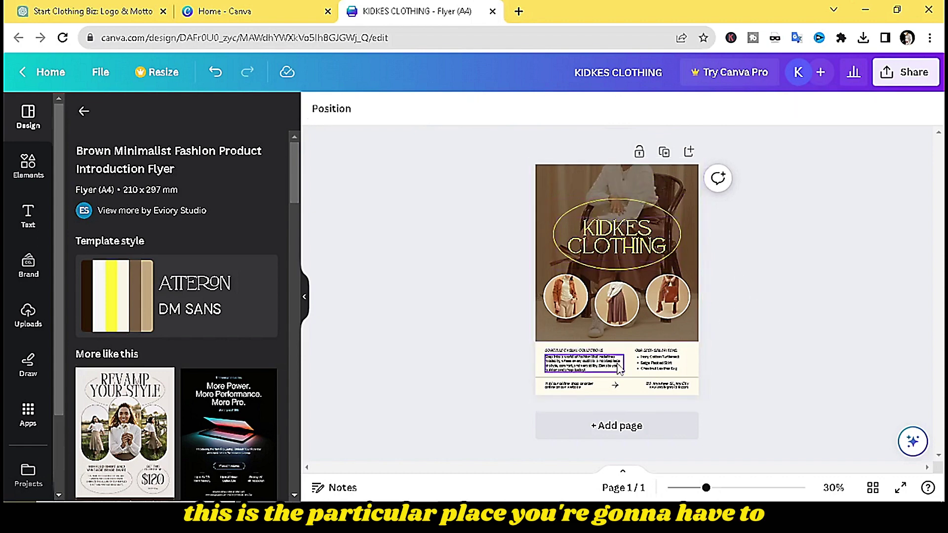
Step: Delete all text in the paragraph under BORCELLE CASUAL COLLECTIONS, then switch to ChatGPT
{"action": "scroll", "coordinate": [614, 368], "scroll_direction": "up", "scroll_amount": 6}
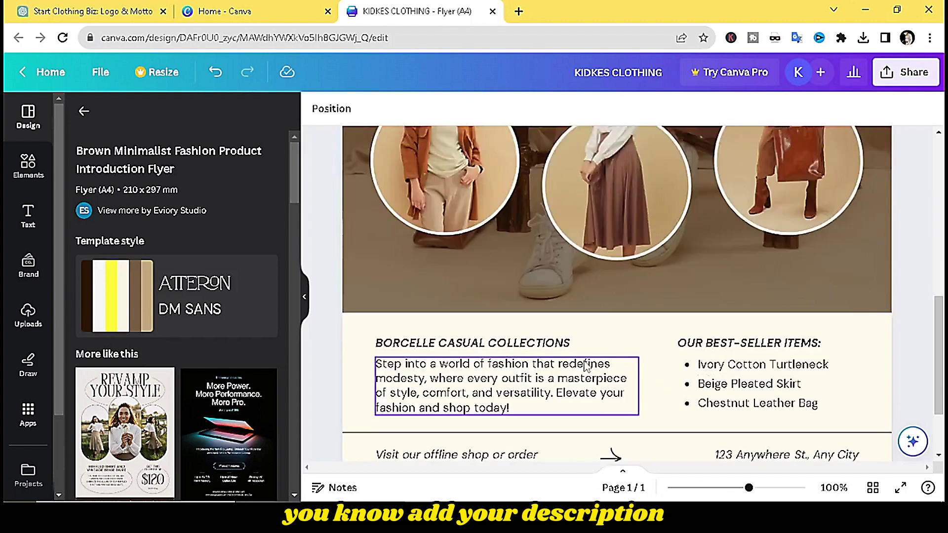
{"action": "left_click", "coordinate": [467, 382]}
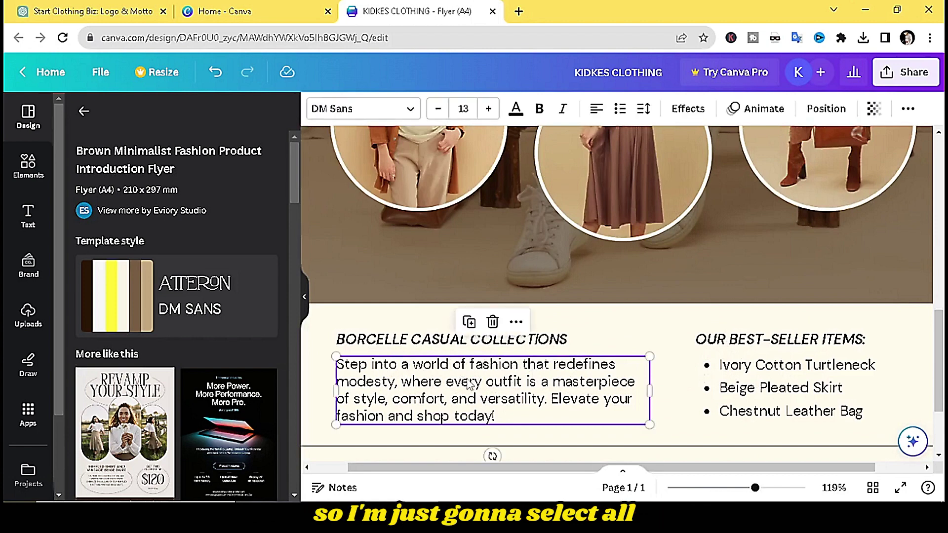
{"action": "key", "text": "ctrl+a"}
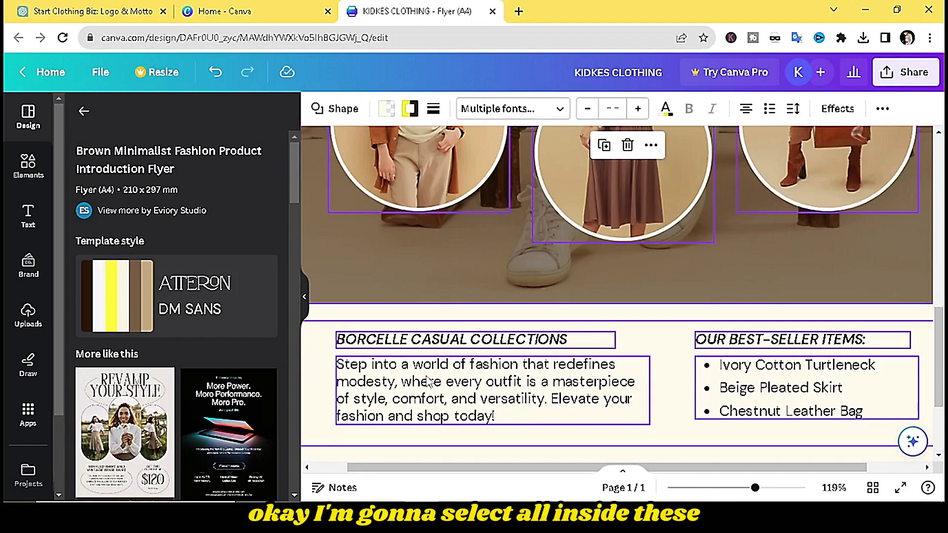
{"action": "scroll", "coordinate": [427, 381], "scroll_direction": "down", "scroll_amount": 3}
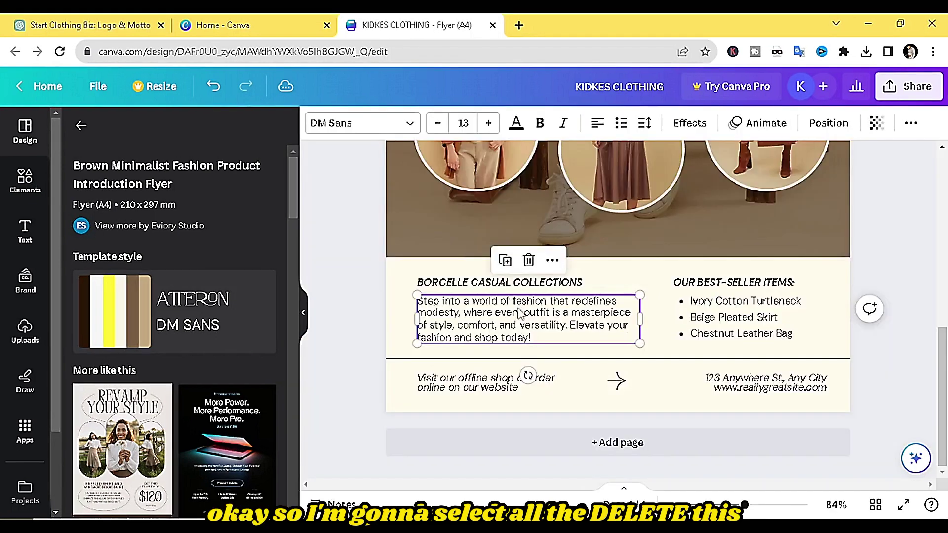
{"action": "key", "text": "ctrl+a"}
{"action": "key", "text": "Delete"}
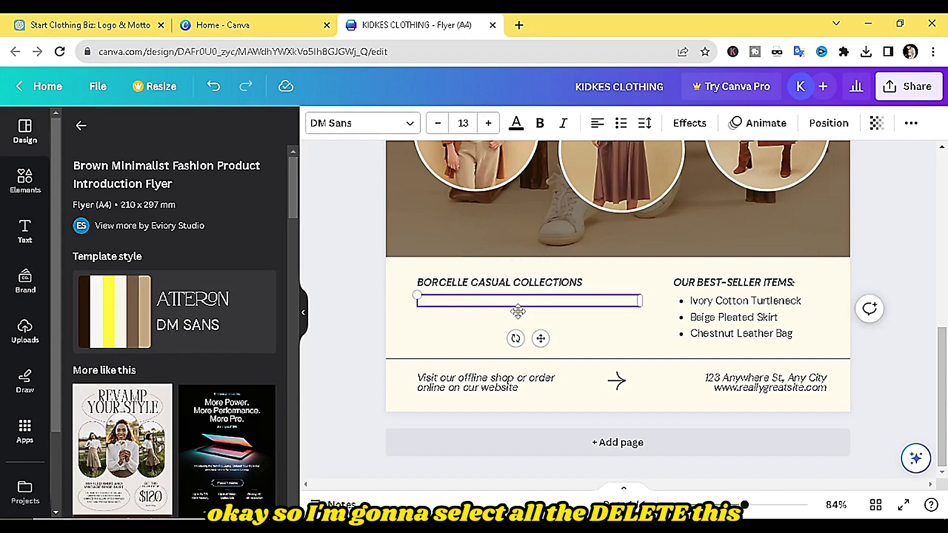
{"action": "left_click", "coordinate": [119, 17]}
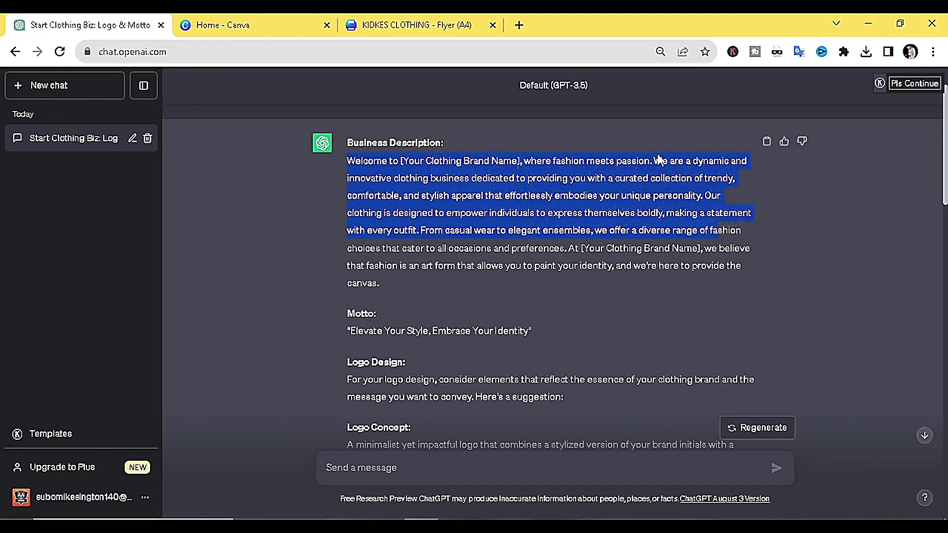
Step: Copy ChatGPT's business description starting 'We are a dynamic and' and return to the flyer
{"action": "left_click_drag", "start_coordinate": [654, 161], "coordinate": [739, 289]}
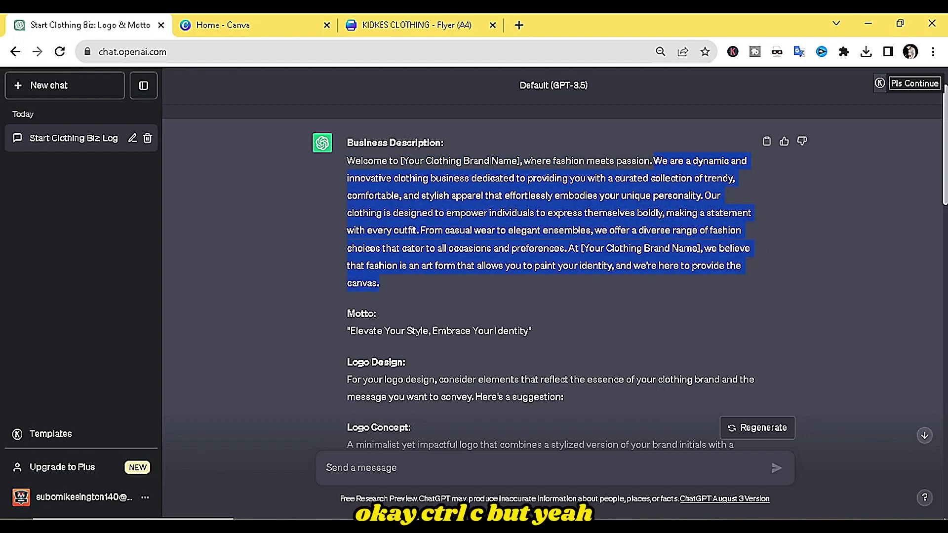
{"action": "key", "text": "ctrl+c"}
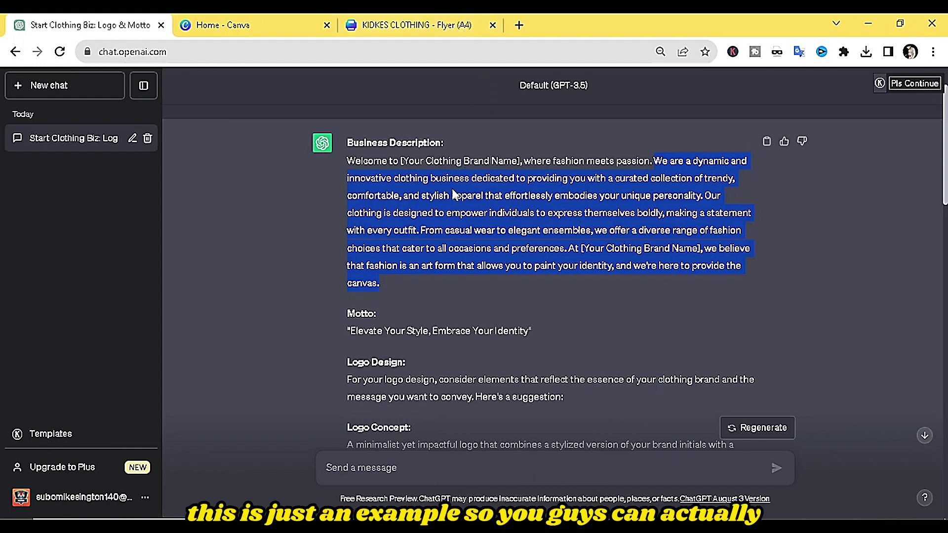
{"action": "left_click", "coordinate": [473, 24]}
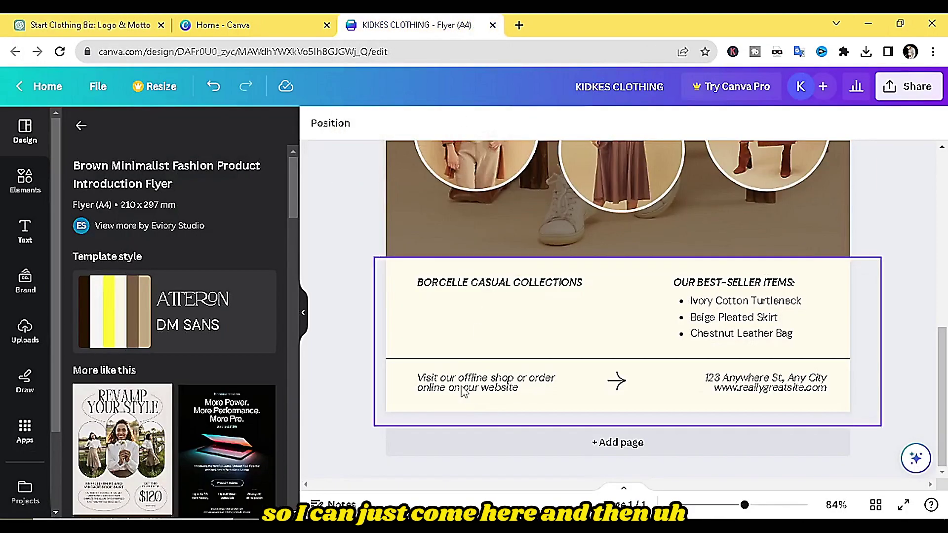
Step: Duplicate the collections heading and paste the business description into the copy
{"action": "left_click", "coordinate": [499, 282]}
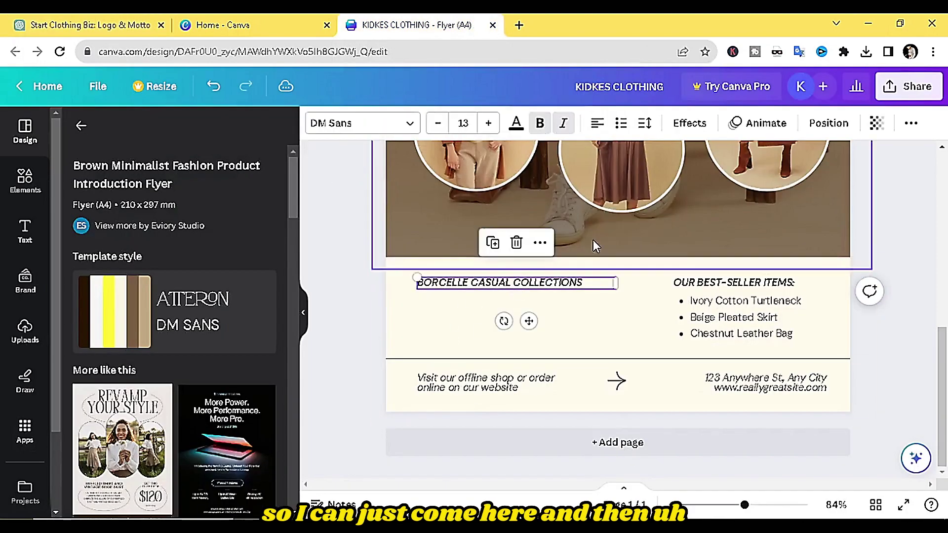
{"action": "left_click", "coordinate": [492, 243]}
{"action": "left_click_drag", "start_coordinate": [494, 290], "coordinate": [489, 311]}
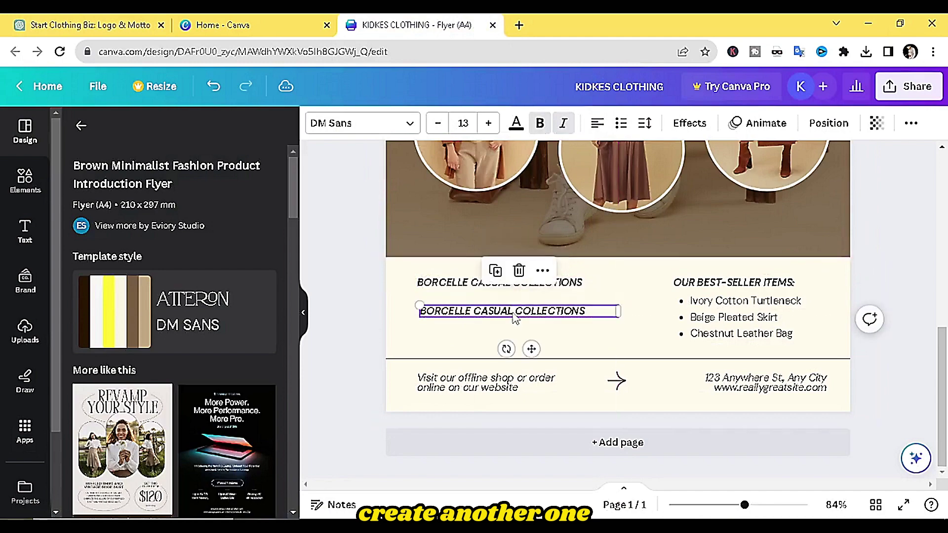
{"action": "key", "text": "ctrl+a"}
{"action": "key", "text": "ctrl+v"}
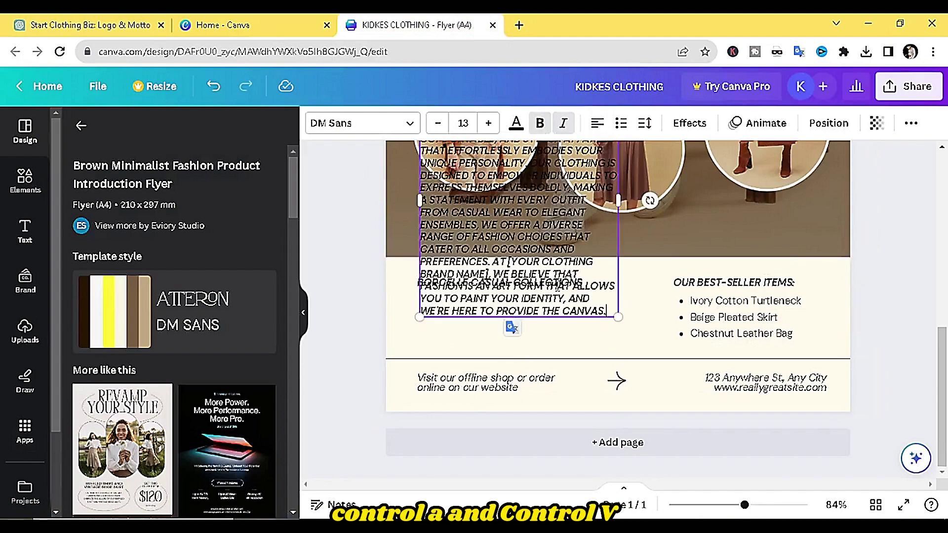
Step: Resize and move the pasted paragraph into a small block beneath the collections heading
{"action": "left_click_drag", "start_coordinate": [620, 197], "coordinate": [904, 268]}
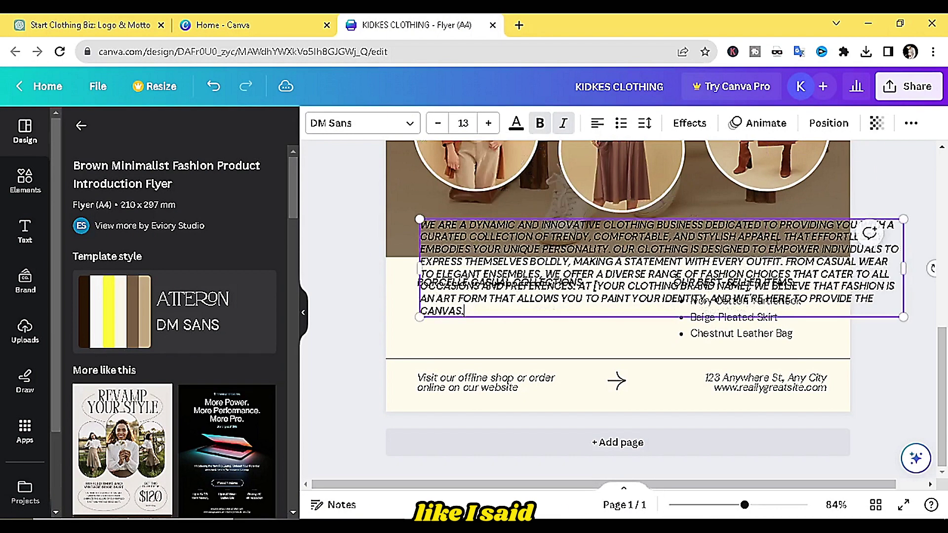
{"action": "left_click_drag", "start_coordinate": [748, 261], "coordinate": [650, 315]}
{"action": "left_click_drag", "start_coordinate": [662, 217], "coordinate": [608, 269]}
{"action": "left_click_drag", "start_coordinate": [850, 320], "coordinate": [558, 322]}
{"action": "scroll", "coordinate": [617, 306], "scroll_direction": "up", "scroll_amount": 5}
{"action": "scroll", "coordinate": [617, 306], "scroll_direction": "down", "scroll_amount": 4}
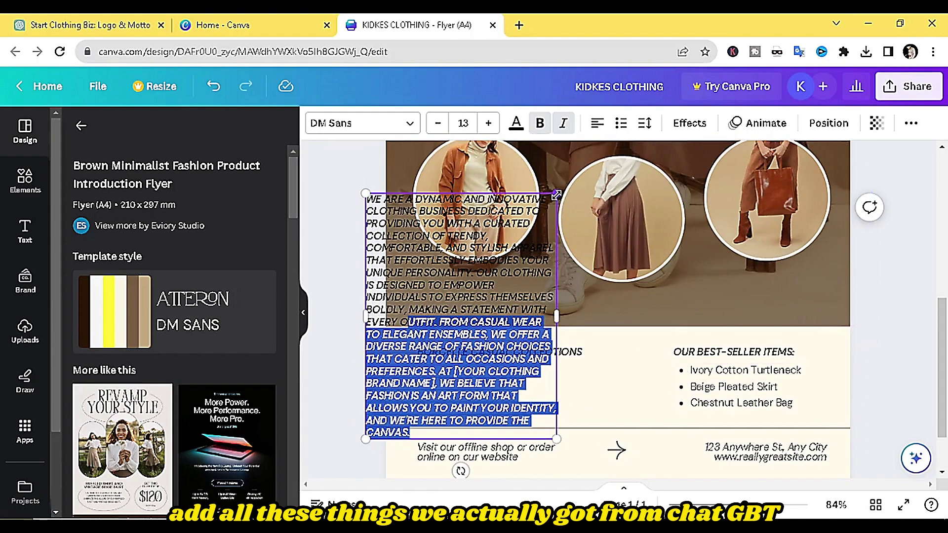
{"action": "left_click_drag", "start_coordinate": [553, 201], "coordinate": [457, 318]}
{"action": "left_click_drag", "start_coordinate": [457, 376], "coordinate": [681, 397]}
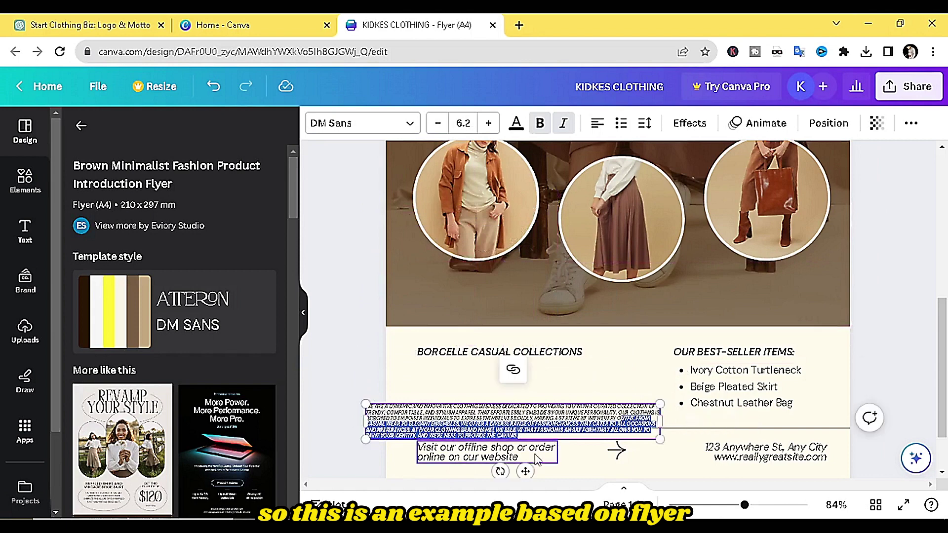
{"action": "left_click_drag", "start_coordinate": [525, 468], "coordinate": [506, 437]}
{"action": "left_click", "coordinate": [516, 452]}
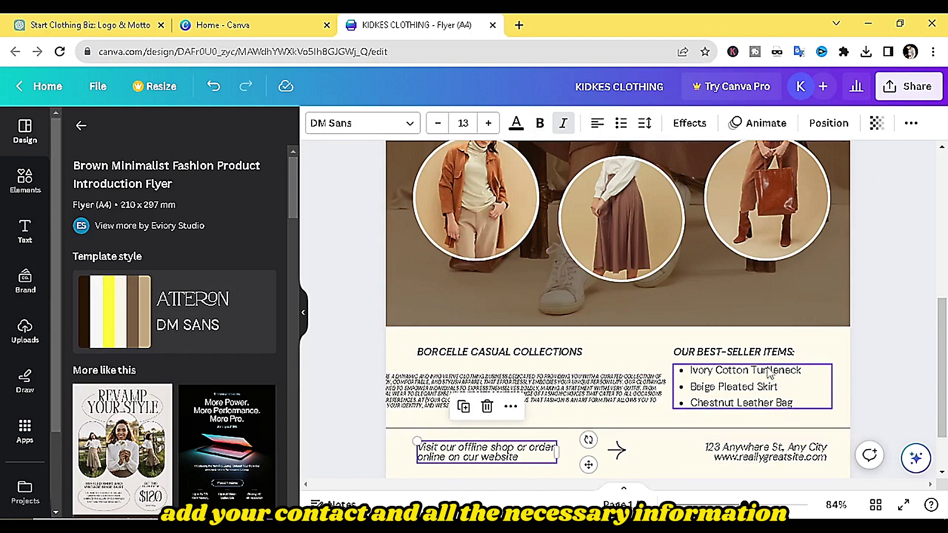
Step: Clear the clothing template search and return to the Canva home page
{"action": "left_click", "coordinate": [81, 128]}
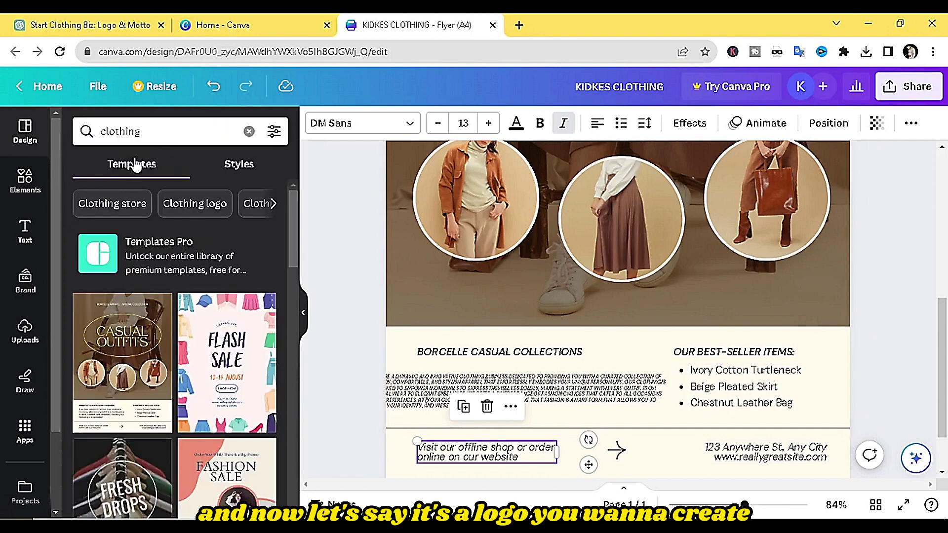
{"action": "left_click", "coordinate": [249, 132]}
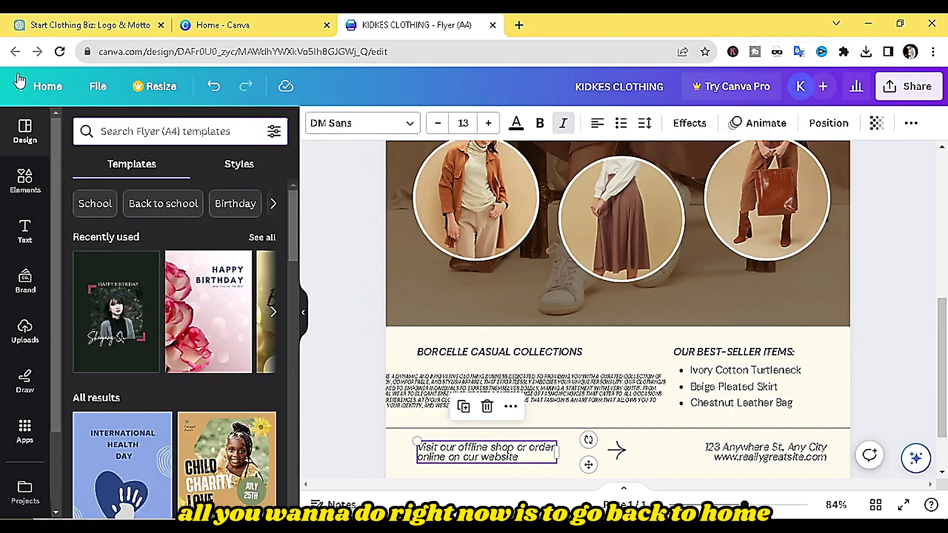
{"action": "left_click", "coordinate": [46, 86]}
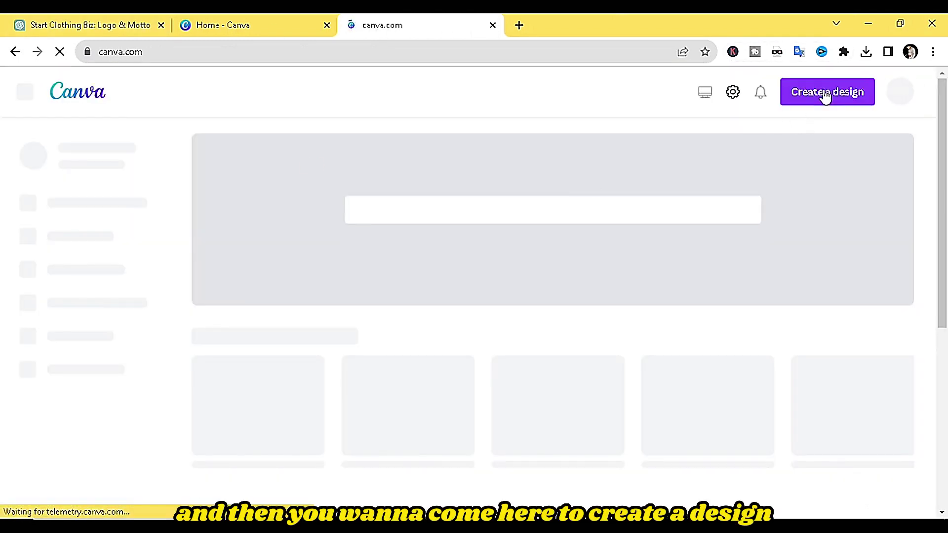
Step: Create a new blank Logo design
{"action": "left_click", "coordinate": [827, 96]}
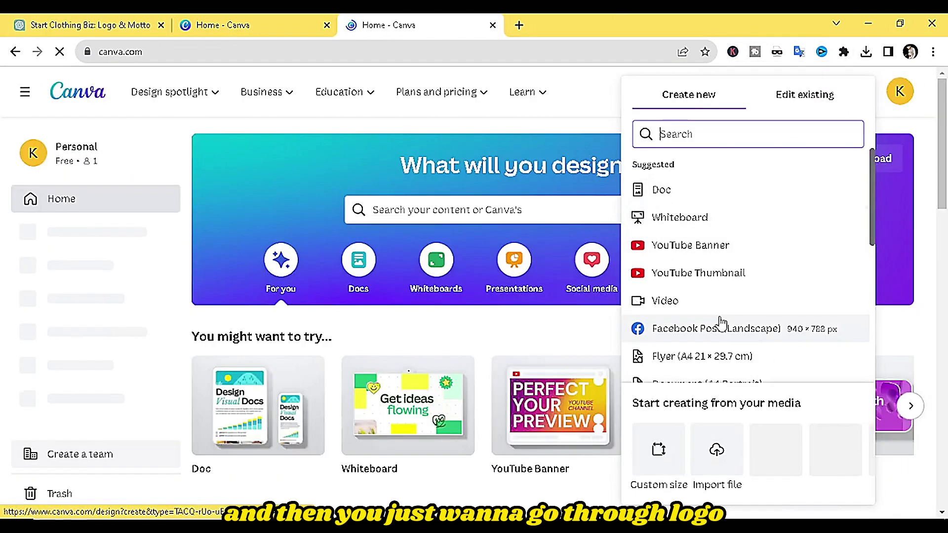
{"action": "scroll", "coordinate": [721, 322], "scroll_direction": "down", "scroll_amount": 3}
{"action": "left_click", "coordinate": [720, 301]}
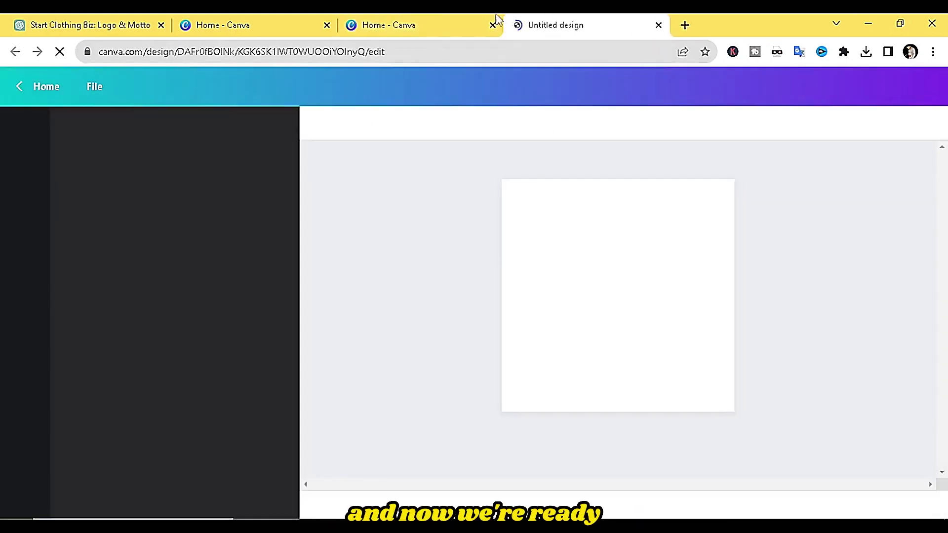
Step: Check the motto in the ChatGPT tab, then return to the new Logo design
{"action": "left_click", "coordinate": [496, 18]}
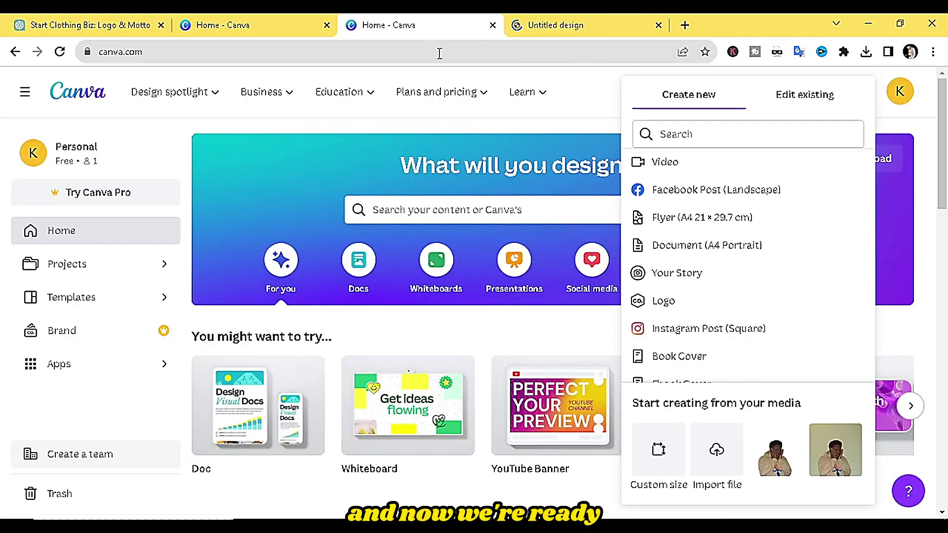
{"action": "left_click", "coordinate": [290, 19]}
{"action": "left_click", "coordinate": [118, 19]}
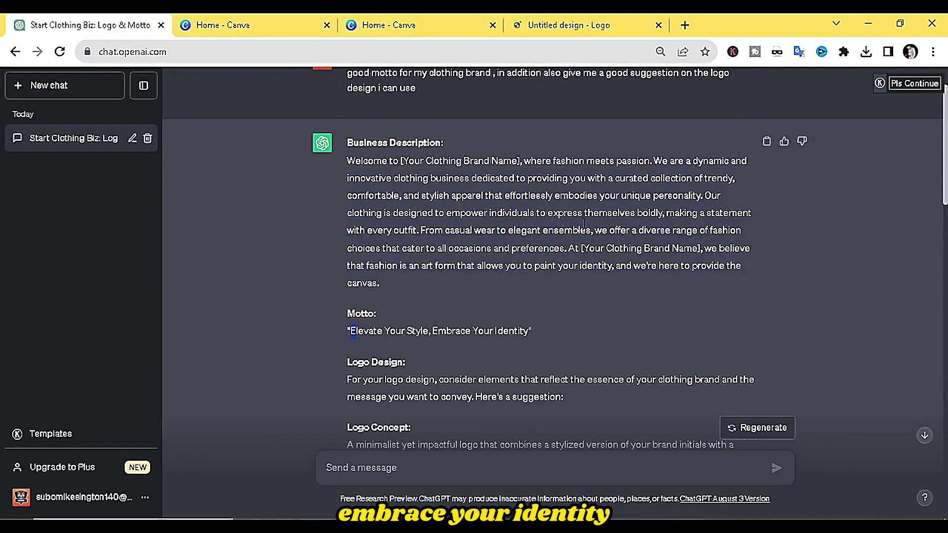
{"action": "left_click", "coordinate": [599, 25]}
{"action": "left_click", "coordinate": [171, 128]}
Step: Search logo templates for clothing and apply the Black and White Men's Clothing tuxedo template
{"action": "type", "text": "CLO"}
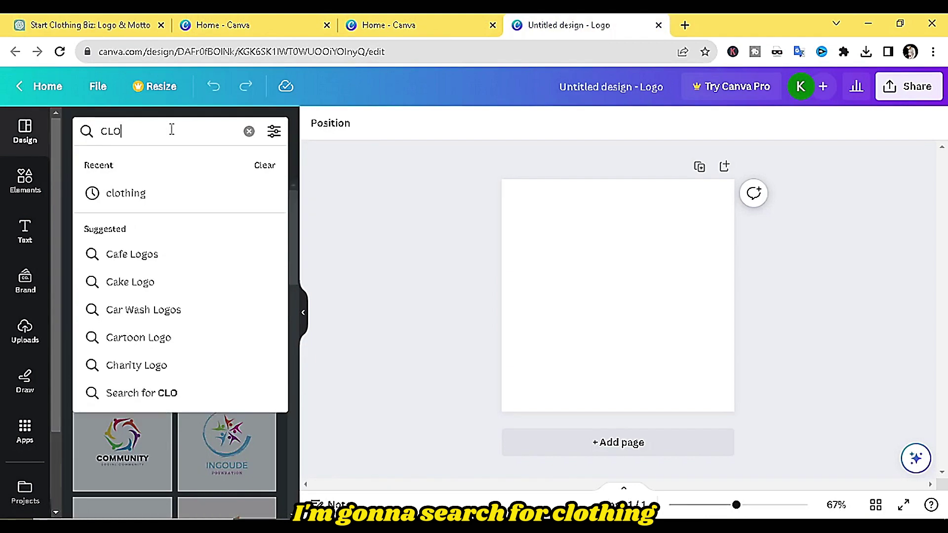
{"action": "left_click", "coordinate": [140, 193]}
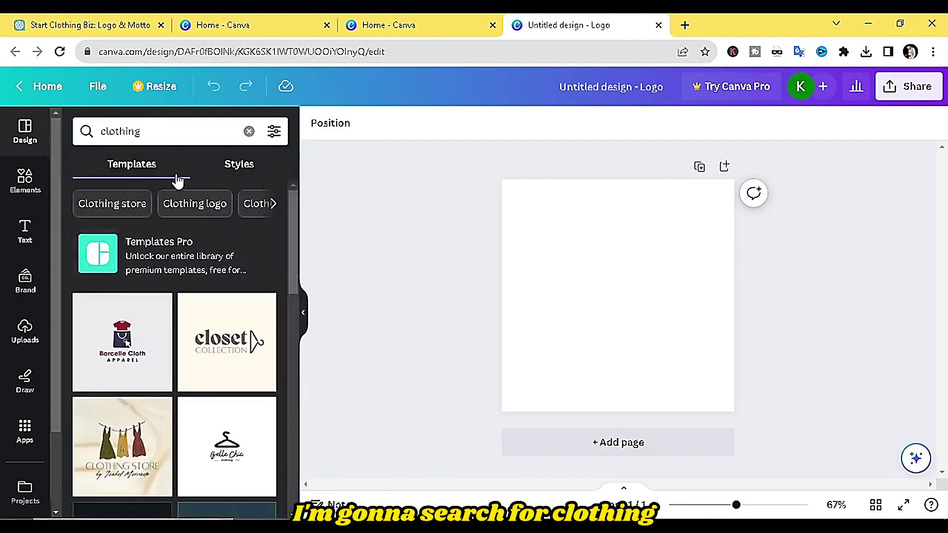
{"action": "scroll", "coordinate": [294, 420], "scroll_direction": "down", "scroll_amount": 2}
{"action": "scroll", "coordinate": [294, 420], "scroll_direction": "down", "scroll_amount": 7}
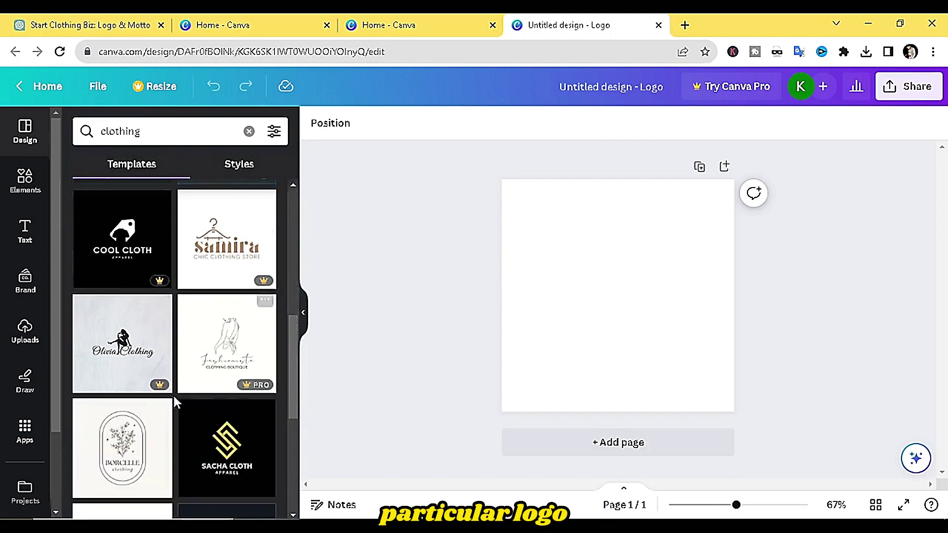
{"action": "scroll", "coordinate": [168, 419], "scroll_direction": "down", "scroll_amount": 2}
{"action": "scroll", "coordinate": [178, 451], "scroll_direction": "down", "scroll_amount": 4}
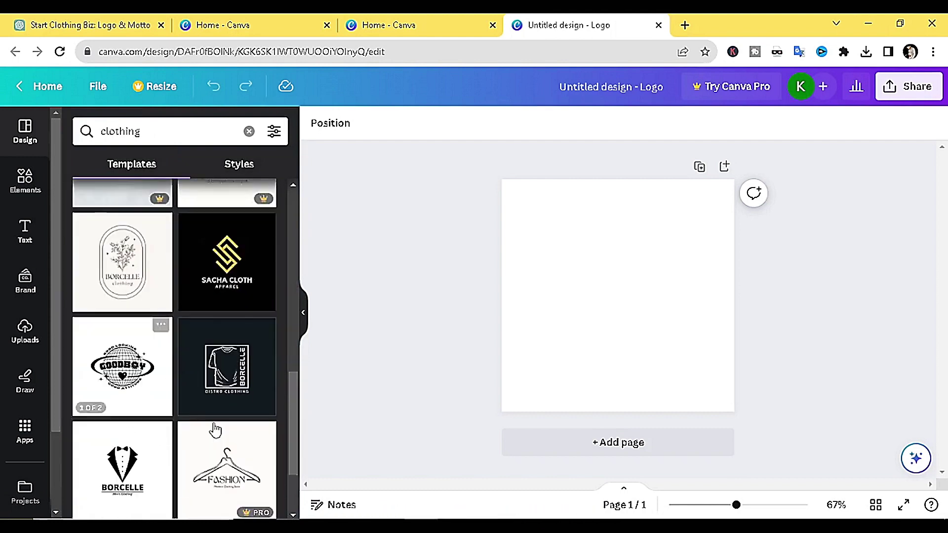
{"action": "left_click", "coordinate": [149, 450]}
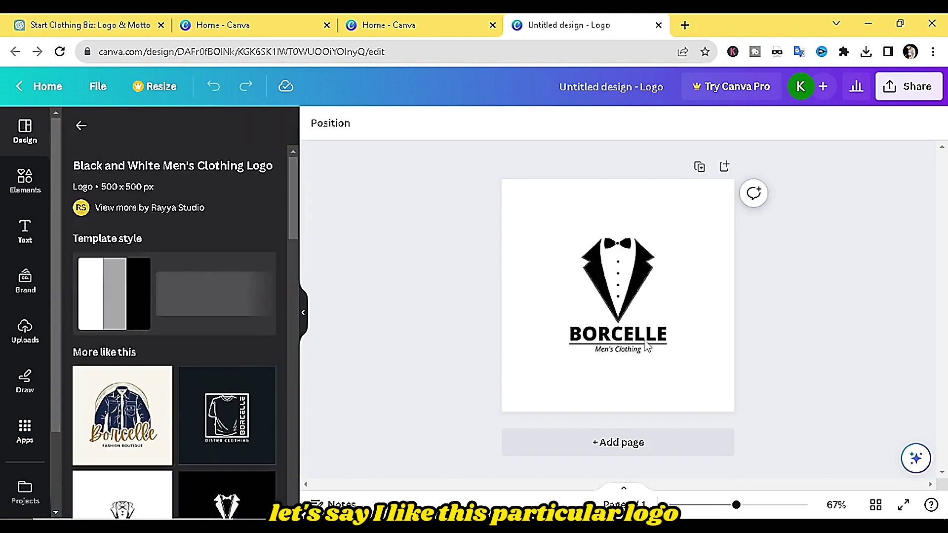
{"action": "left_click", "coordinate": [644, 344]}
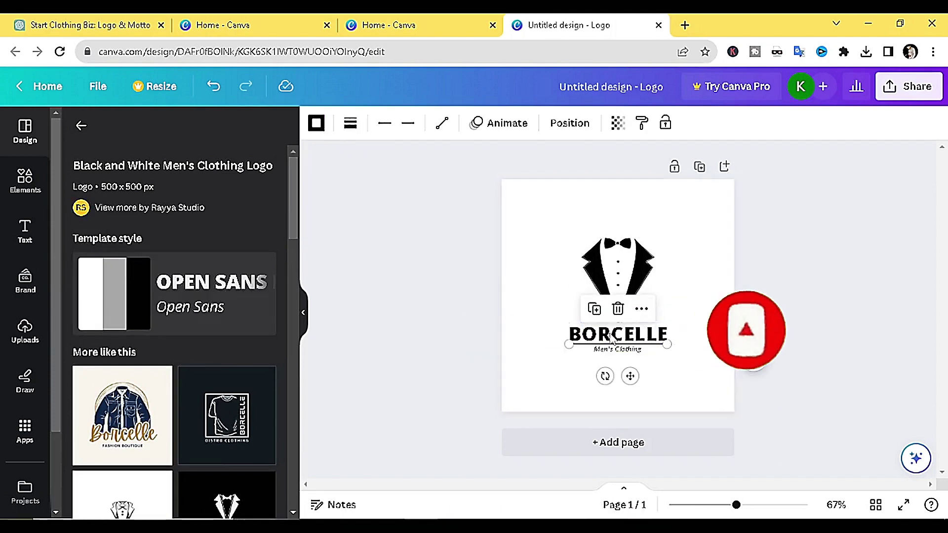
Step: Replace the BORCELLE brand name with KIDKES
{"action": "left_click", "coordinate": [617, 334]}
{"action": "left_click", "coordinate": [617, 335]}
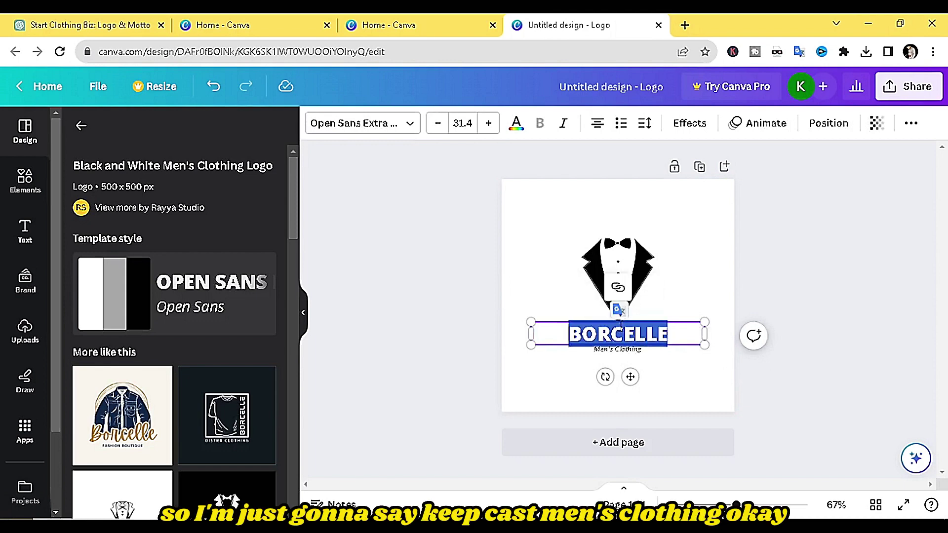
{"action": "type", "text": "KIDKES"}
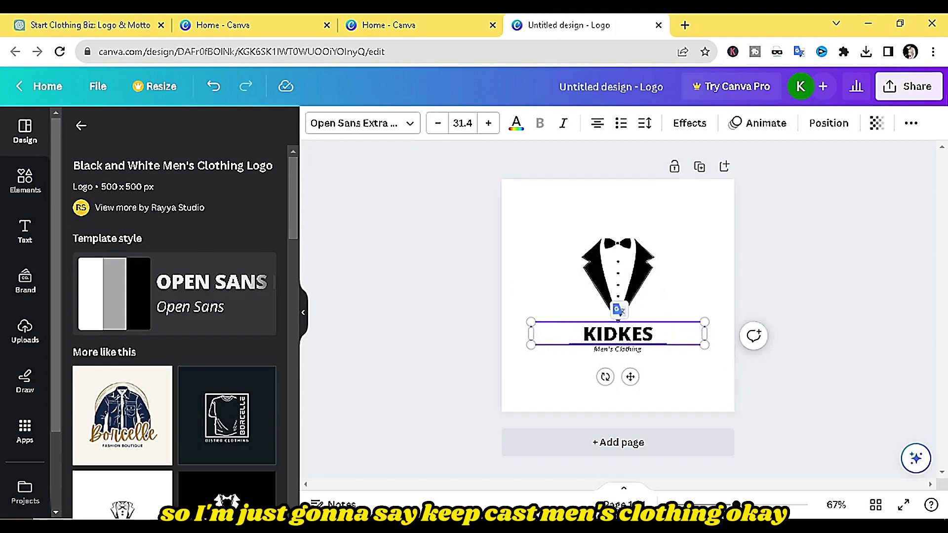
{"action": "left_click", "coordinate": [852, 232]}
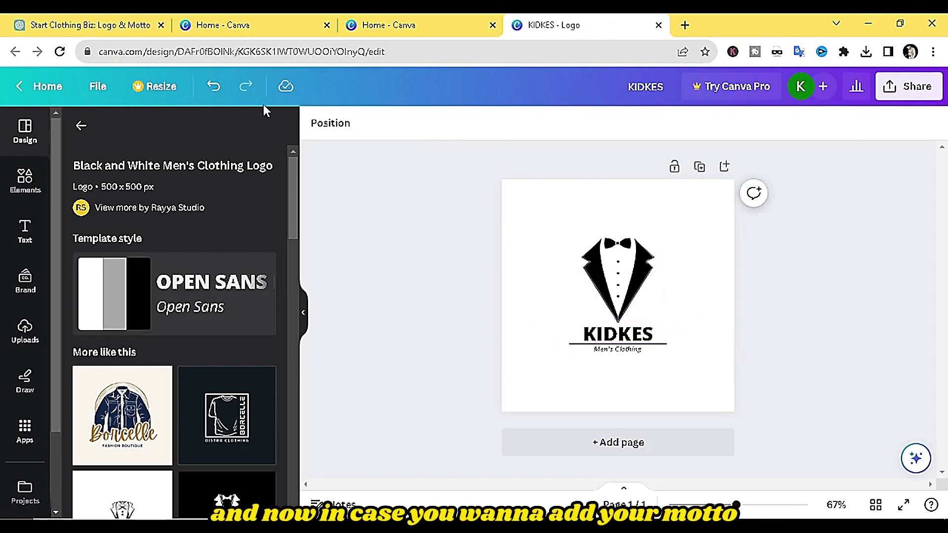
Step: Duplicate the KIDKES text and move the copy just below the tagline
{"action": "left_click", "coordinate": [614, 340]}
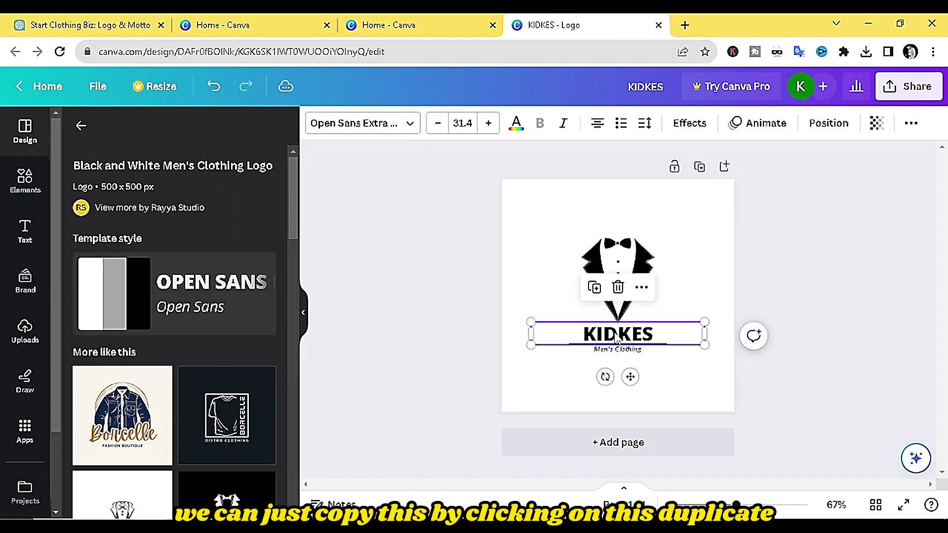
{"action": "left_click", "coordinate": [596, 289]}
{"action": "left_click_drag", "start_coordinate": [640, 415], "coordinate": [640, 399]}
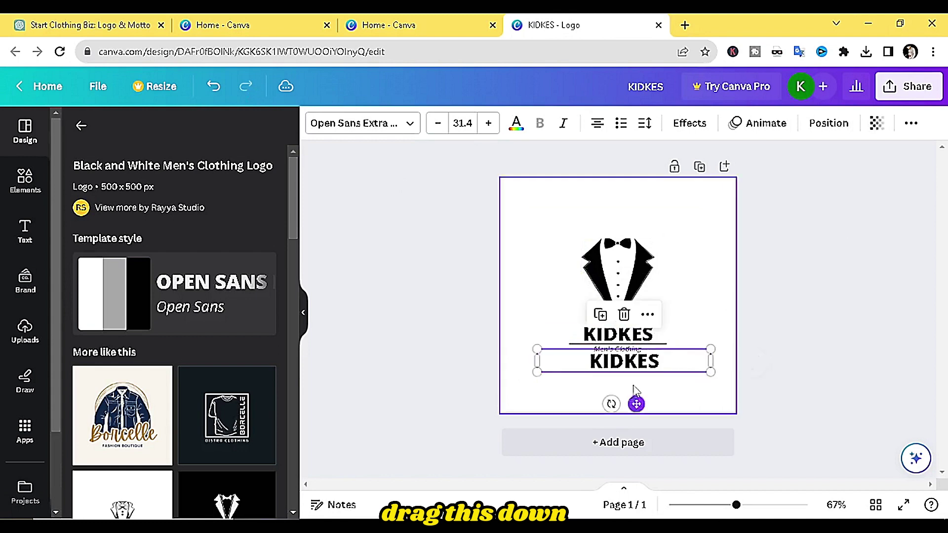
{"action": "double_click", "coordinate": [631, 365]}
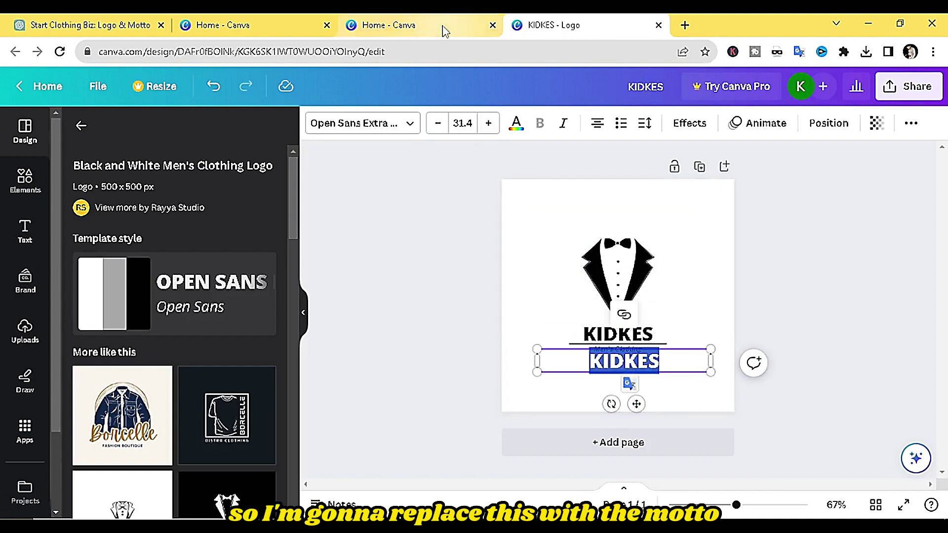
Step: Replace the copied KIDKES text with 'ELEVATE YOUR STYLE,EMBRACE YOUR IDENTITY'
{"action": "left_click", "coordinate": [113, 25]}
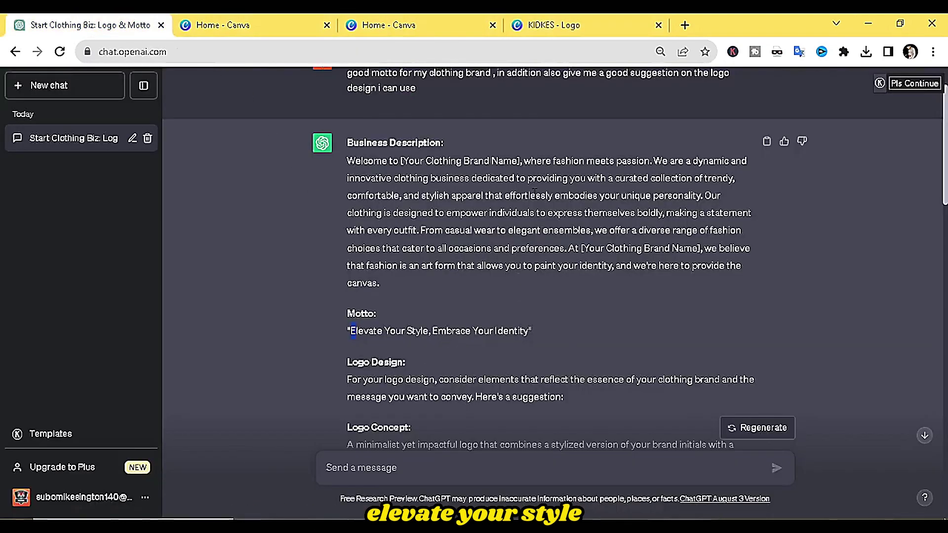
{"action": "left_click", "coordinate": [549, 25]}
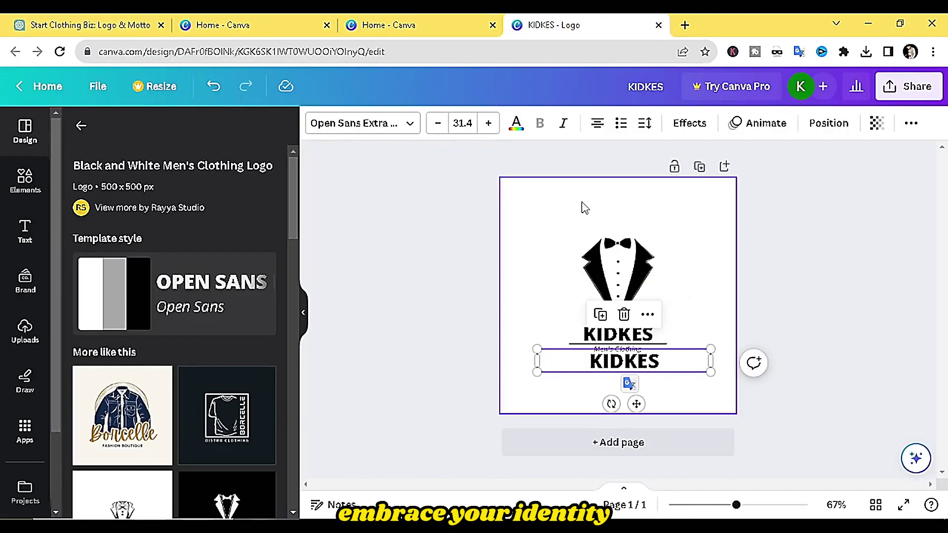
{"action": "double_click", "coordinate": [621, 362]}
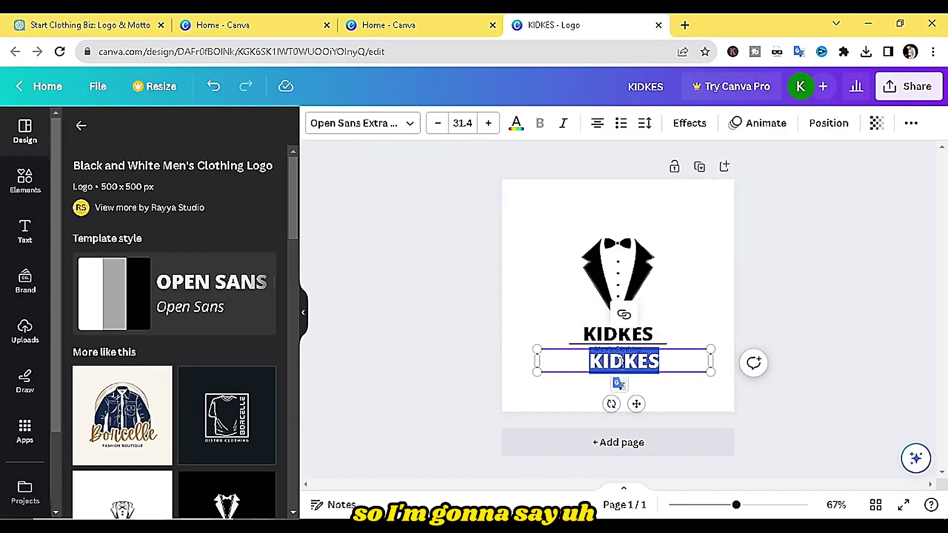
{"action": "type", "text": "EL"}
{"action": "type", "text": "EVATE"}
{"action": "type", "text": " UY"}
{"action": "key", "text": "BackSpace"}
{"action": "key", "text": "BackSpace"}
{"action": "key", "text": "BackSpace"}
{"action": "type", "text": "T"}
{"action": "key", "text": "BackSpace"}
{"action": "key", "text": "BackSpace"}
{"action": "type", "text": "YOUR"}
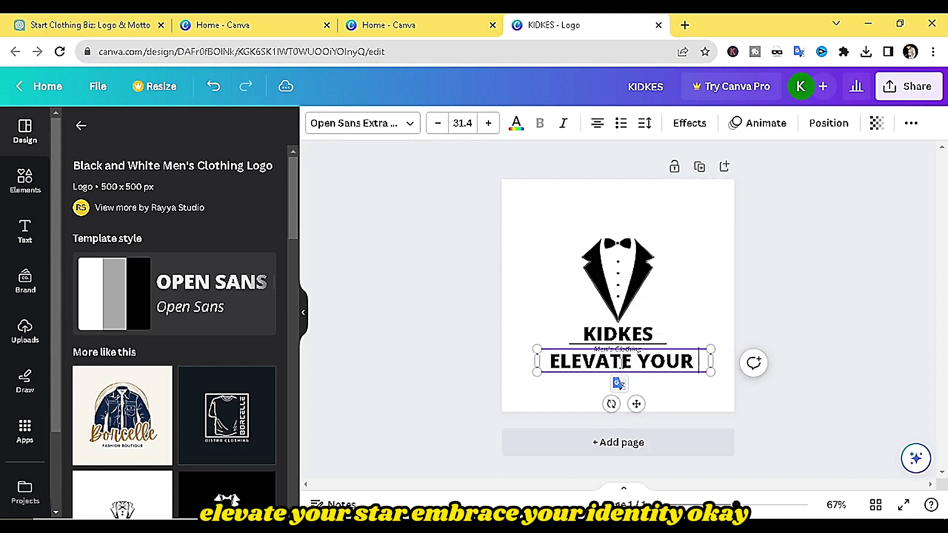
{"action": "type", "text": " STYLE,EMBRACE Y"}
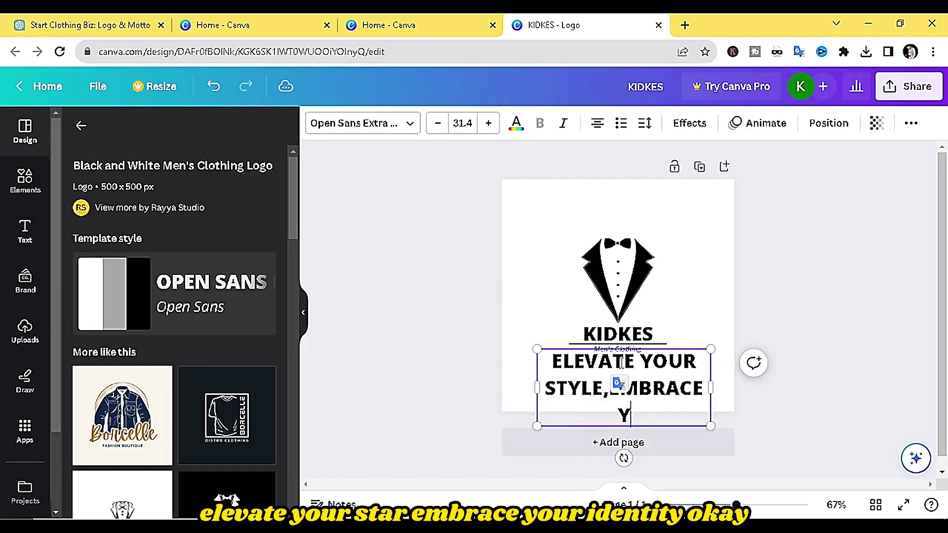
{"action": "type", "text": "OUR IDEN"}
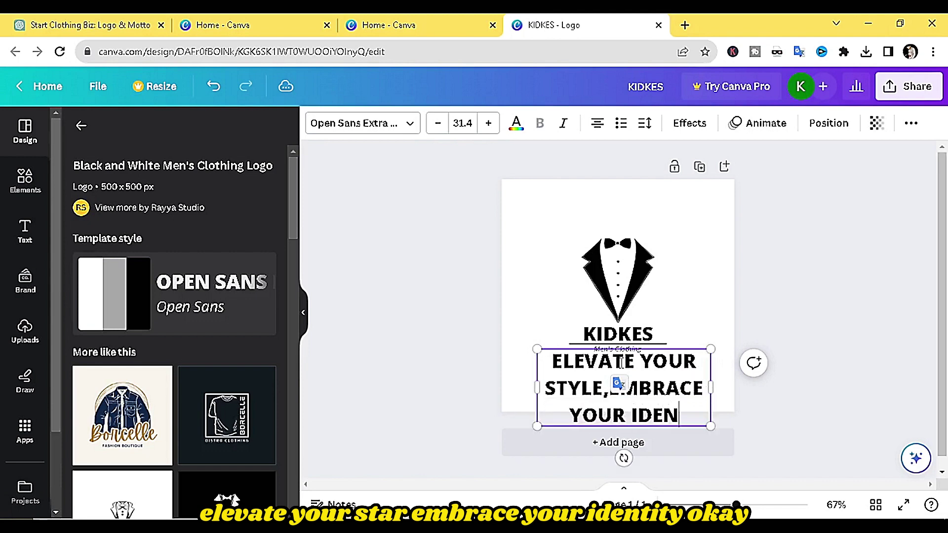
{"action": "type", "text": "TITY"}
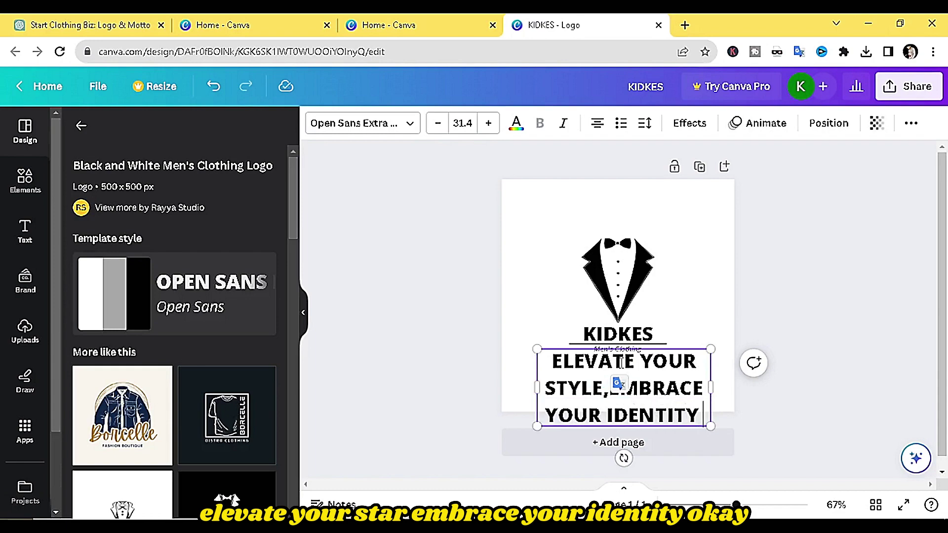
Step: Resize the motto box to one line, set font size 13.9, and centre it under Men's Clothing
{"action": "left_click", "coordinate": [527, 516]}
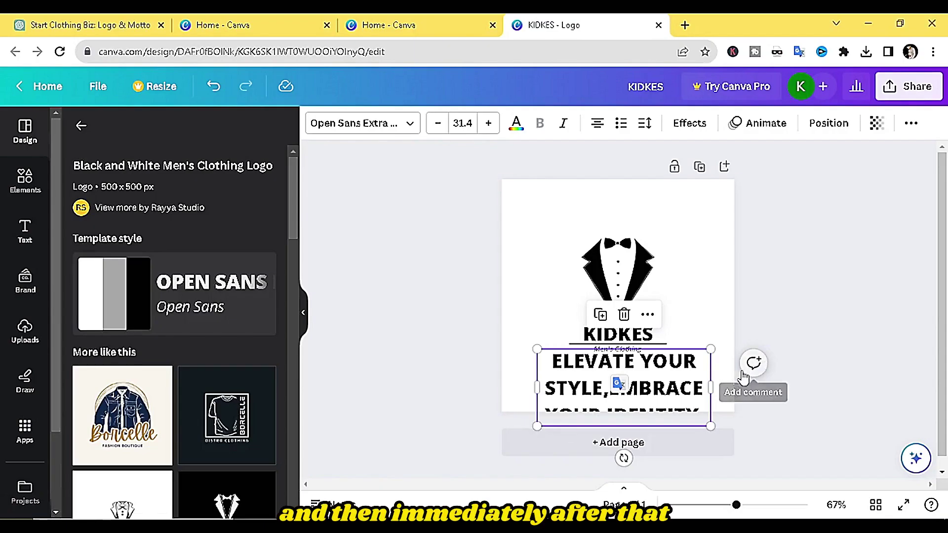
{"action": "left_click_drag", "start_coordinate": [714, 385], "coordinate": [875, 374]}
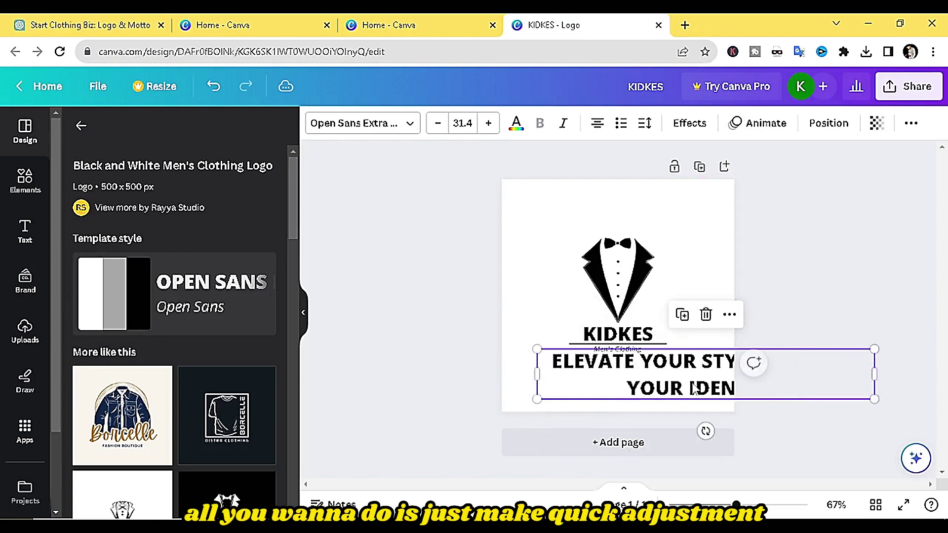
{"action": "left_click_drag", "start_coordinate": [684, 368], "coordinate": [627, 372]}
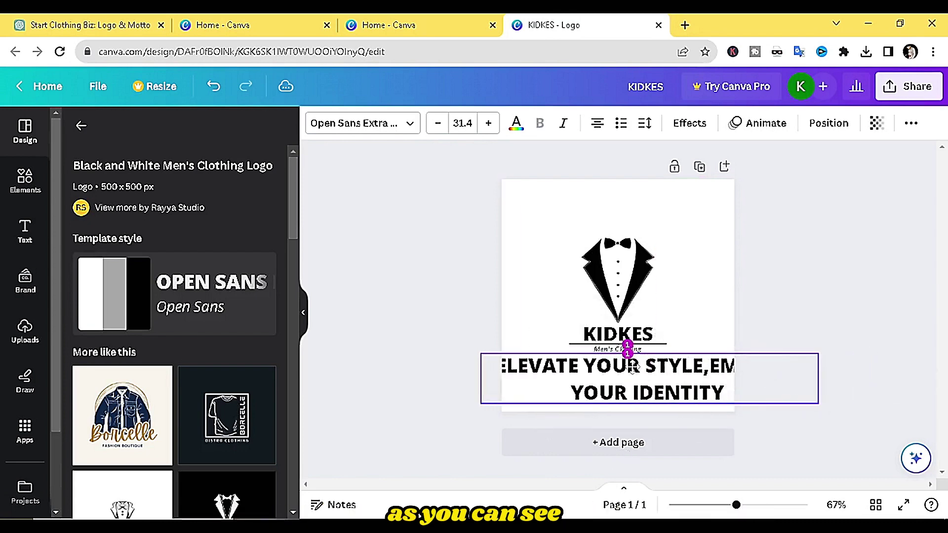
{"action": "left_click_drag", "start_coordinate": [814, 356], "coordinate": [693, 372]}
{"action": "left_click", "coordinate": [438, 123]}
{"action": "left_click", "coordinate": [444, 126]}
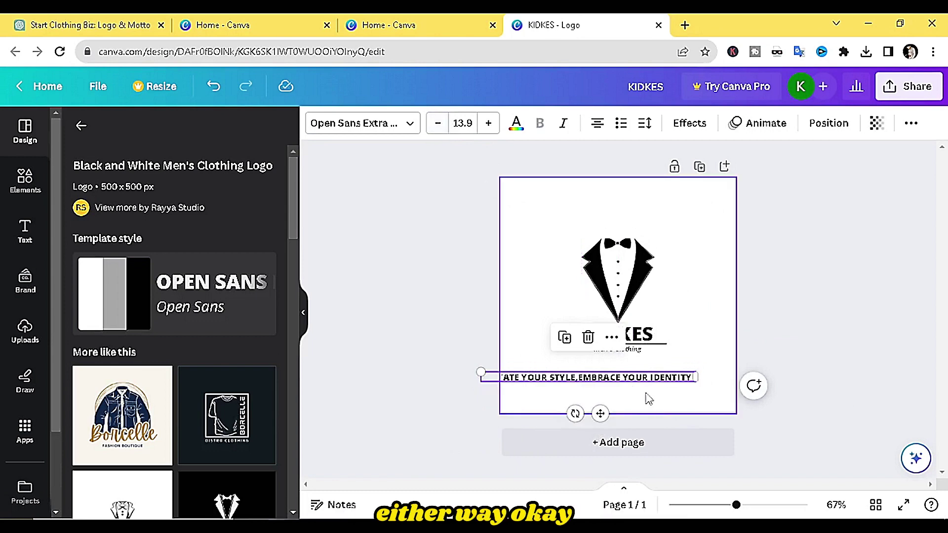
{"action": "left_click_drag", "start_coordinate": [601, 413], "coordinate": [636, 401]}
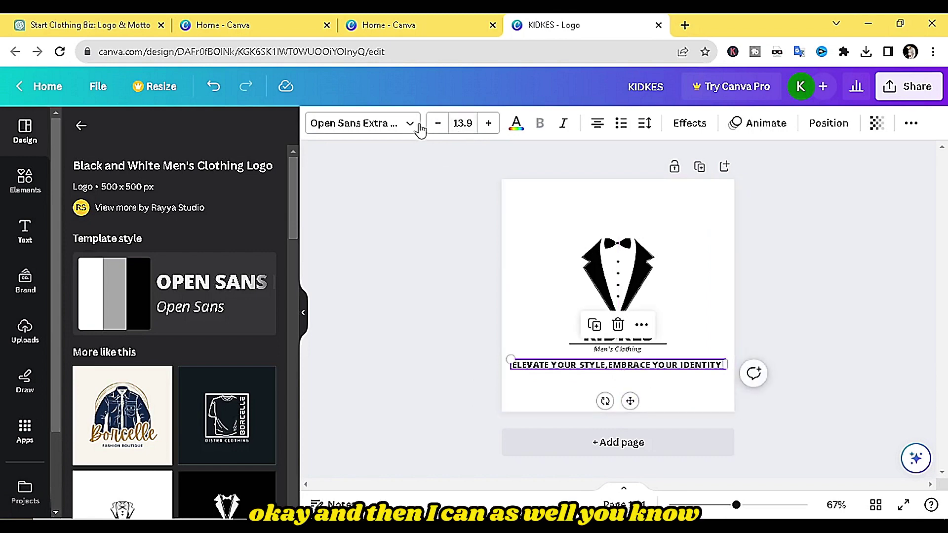
Step: Change the motto's font from Open Sans Extra Bold to Alice
{"action": "left_click", "coordinate": [363, 123]}
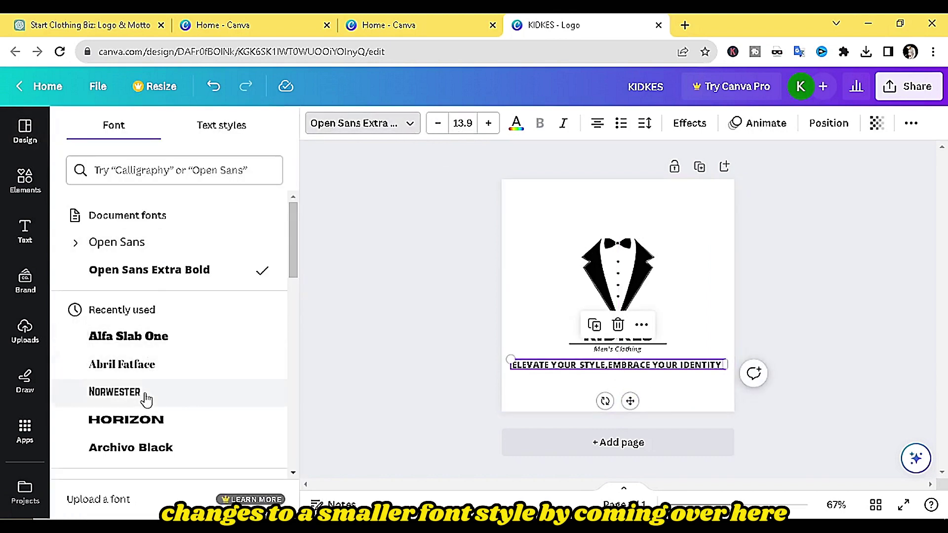
{"action": "scroll", "coordinate": [142, 390], "scroll_direction": "down", "scroll_amount": 8}
{"action": "scroll", "coordinate": [143, 376], "scroll_direction": "up", "scroll_amount": 5}
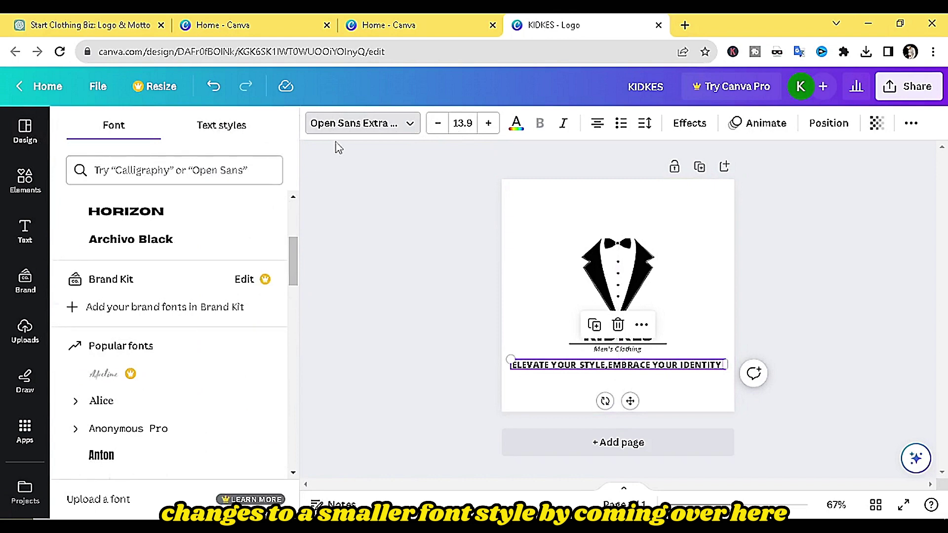
{"action": "left_click", "coordinate": [402, 123]}
{"action": "left_click", "coordinate": [400, 122]}
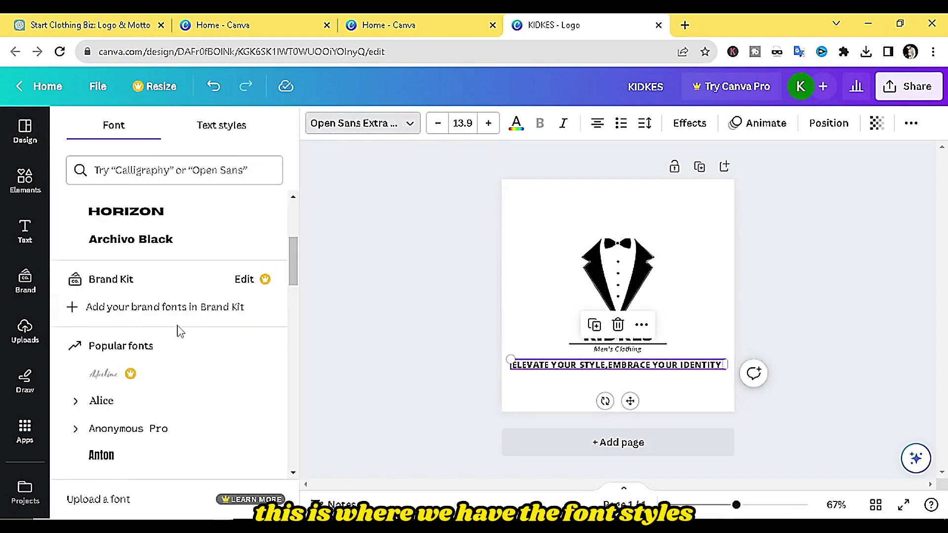
{"action": "scroll", "coordinate": [193, 343], "scroll_direction": "down", "scroll_amount": 4}
{"action": "left_click", "coordinate": [126, 200]}
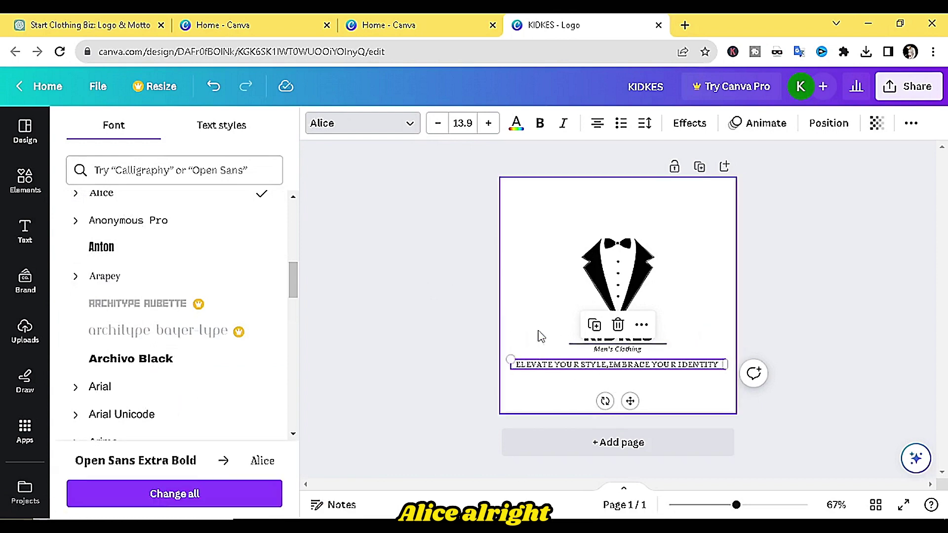
{"action": "left_click", "coordinate": [529, 268]}
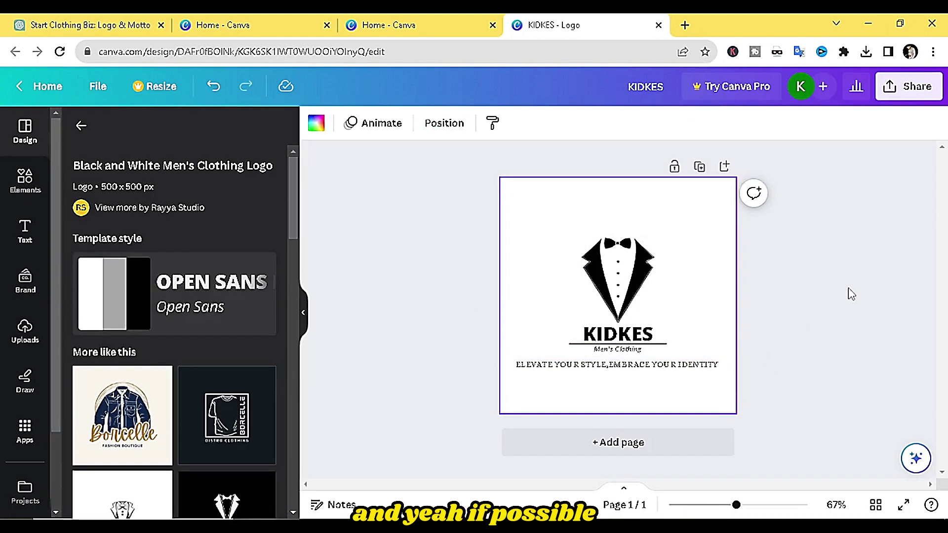
Step: Delete the tuxedo graphic and search Elements for 'clothing'
{"action": "left_click", "coordinate": [606, 269]}
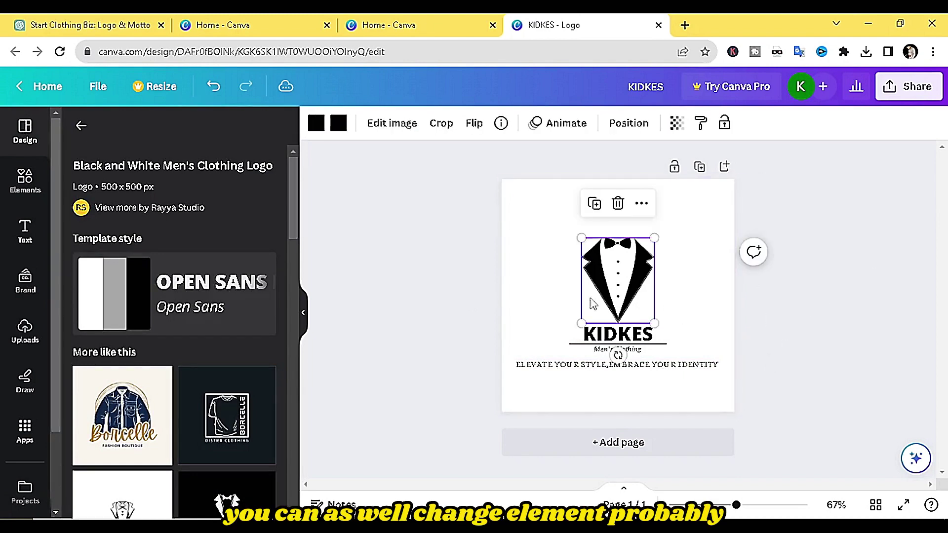
{"action": "left_click", "coordinate": [623, 210]}
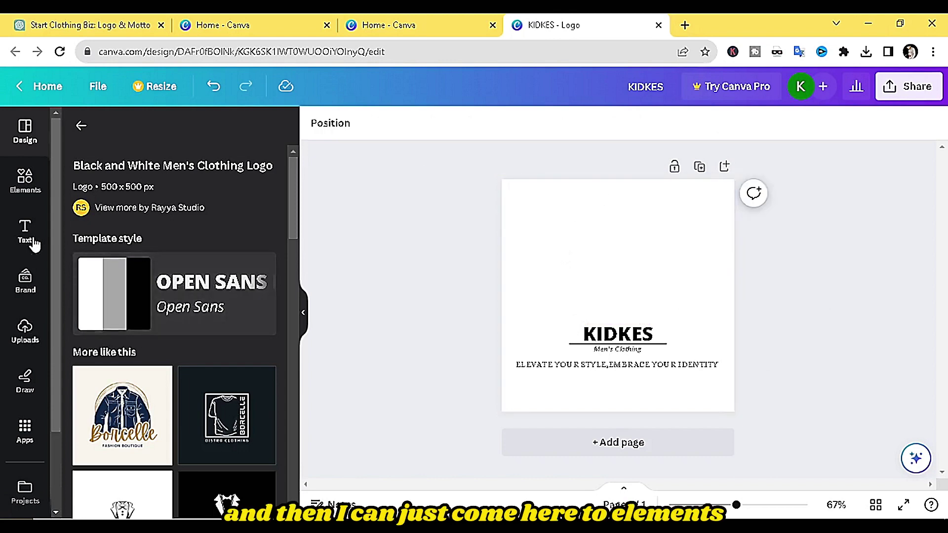
{"action": "left_click", "coordinate": [27, 180]}
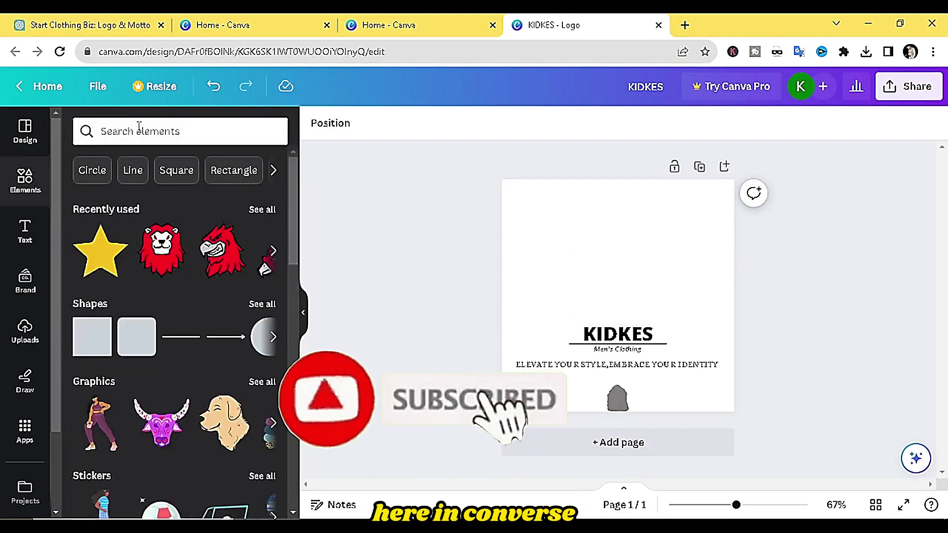
{"action": "left_click", "coordinate": [140, 131]}
{"action": "type", "text": "clot"}
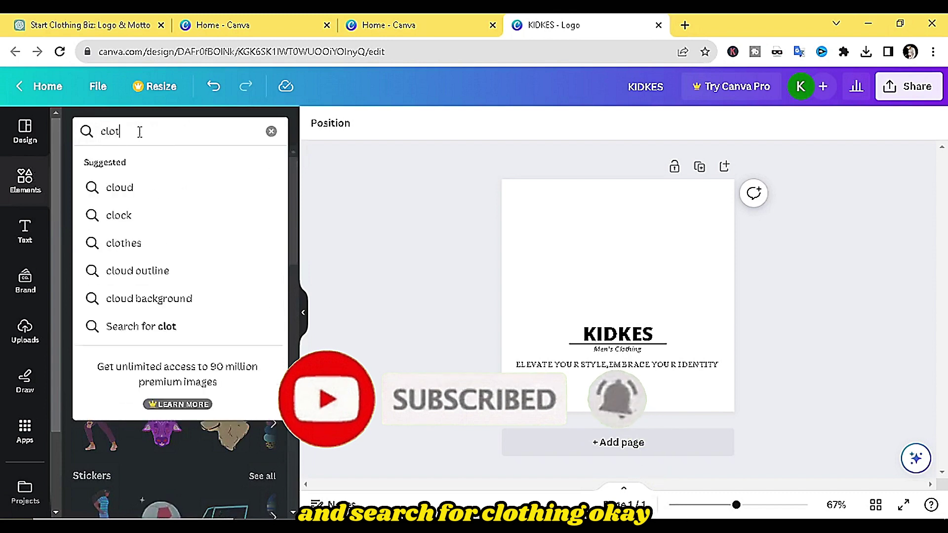
{"action": "type", "text": "hing"}
{"action": "key", "text": "Return"}
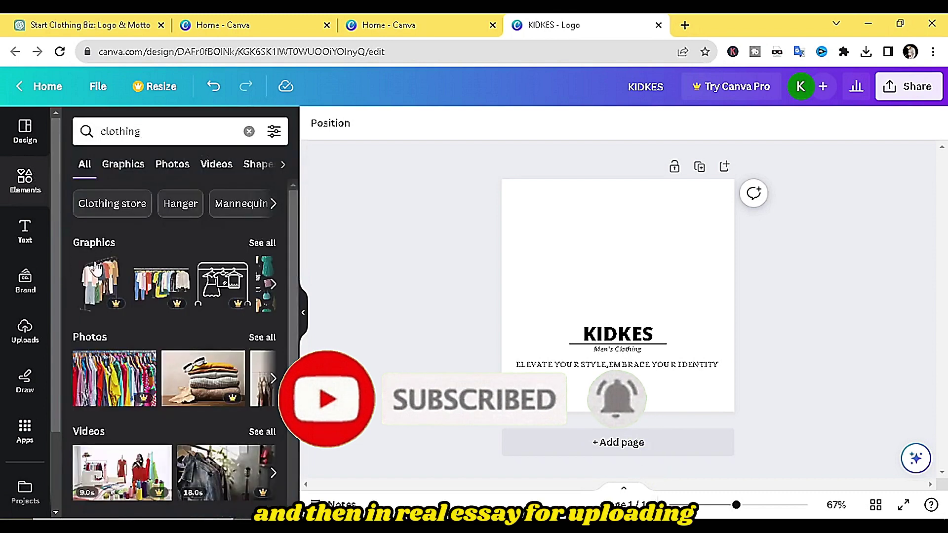
Step: Show and browse all clothing Graphics results
{"action": "scroll", "coordinate": [160, 338], "scroll_direction": "down", "scroll_amount": 1}
{"action": "scroll", "coordinate": [160, 338], "scroll_direction": "down", "scroll_amount": 1}
{"action": "scroll", "coordinate": [176, 297], "scroll_direction": "up", "scroll_amount": 2}
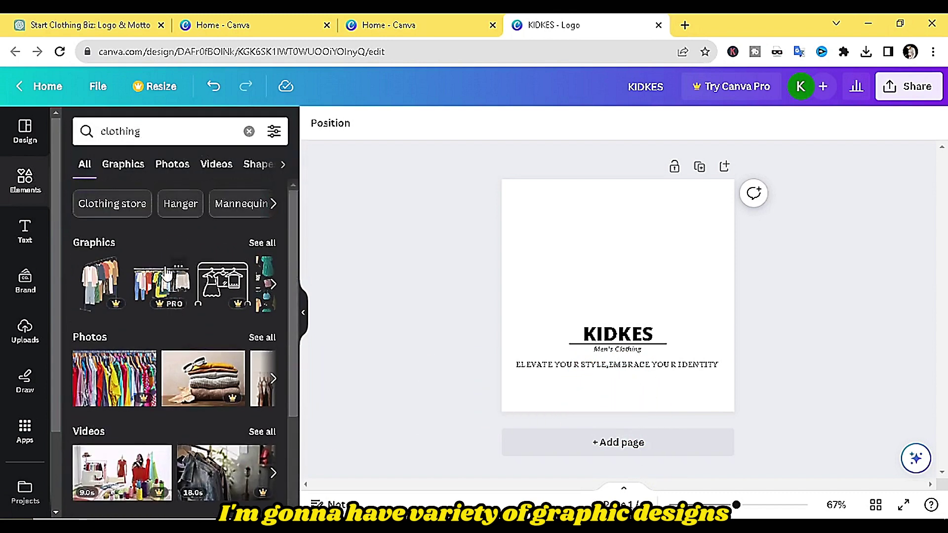
{"action": "left_click", "coordinate": [263, 243]}
{"action": "scroll", "coordinate": [197, 338], "scroll_direction": "down", "scroll_amount": 6}
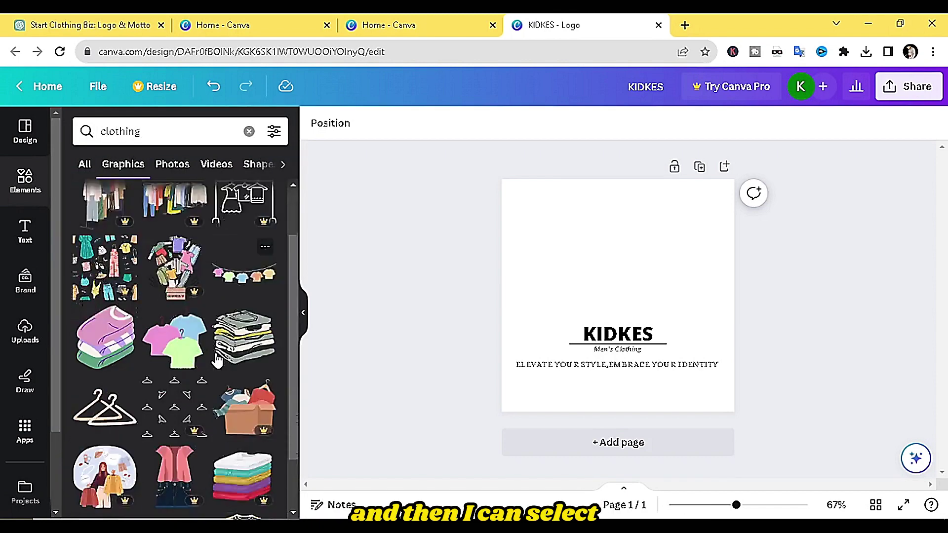
{"action": "scroll", "coordinate": [197, 340], "scroll_direction": "down", "scroll_amount": 2}
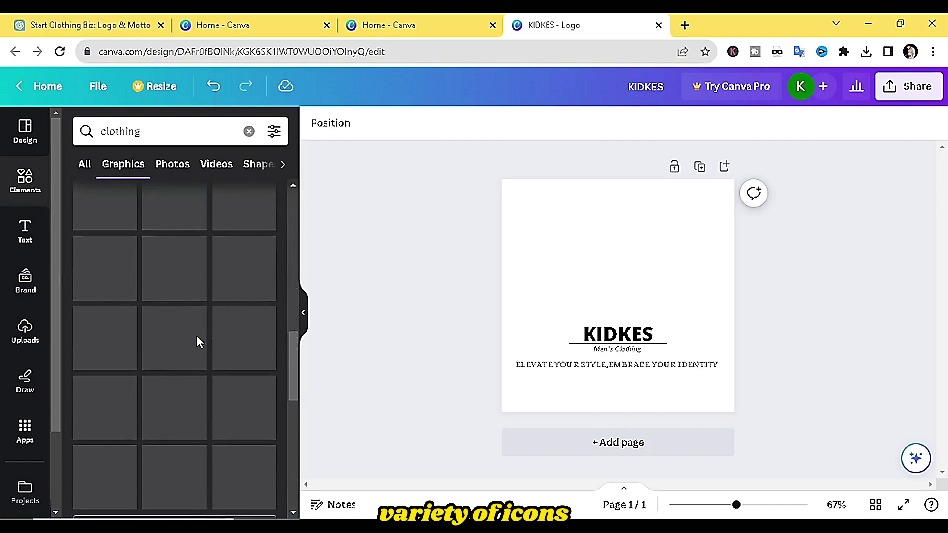
{"action": "scroll", "coordinate": [197, 340], "scroll_direction": "up", "scroll_amount": 4}
{"action": "scroll", "coordinate": [198, 341], "scroll_direction": "up", "scroll_amount": 2}
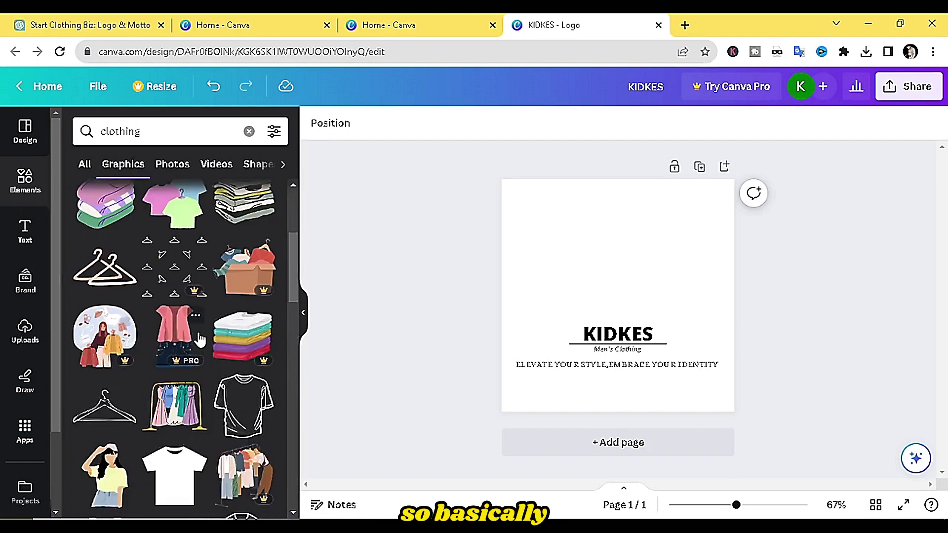